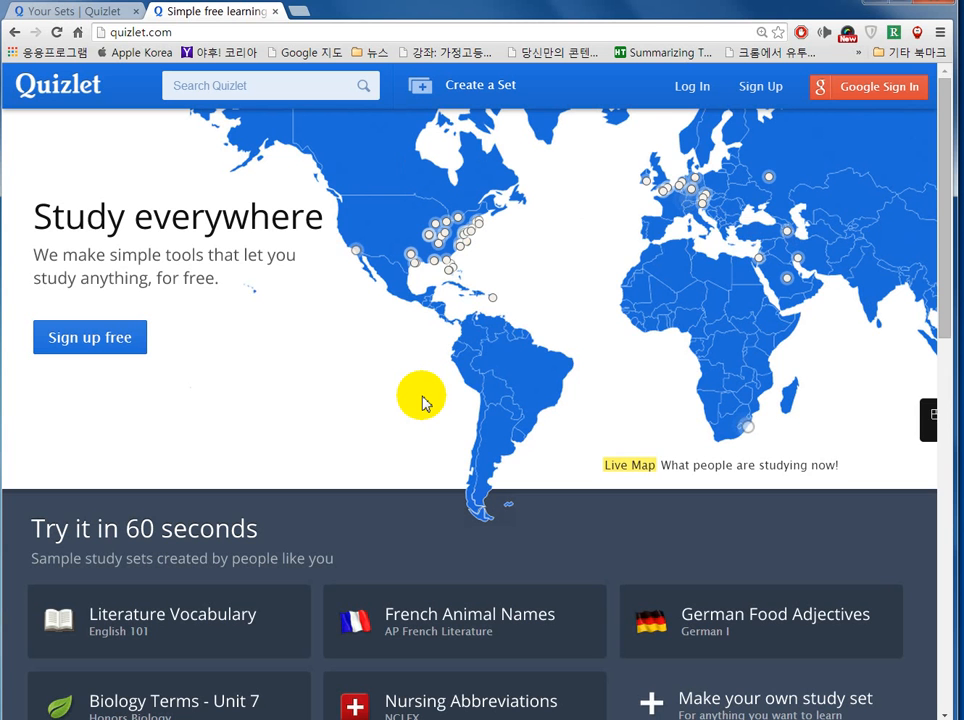
Step: Go to the Quizlet home page and open the Sign Up account creation form
click(66, 97)
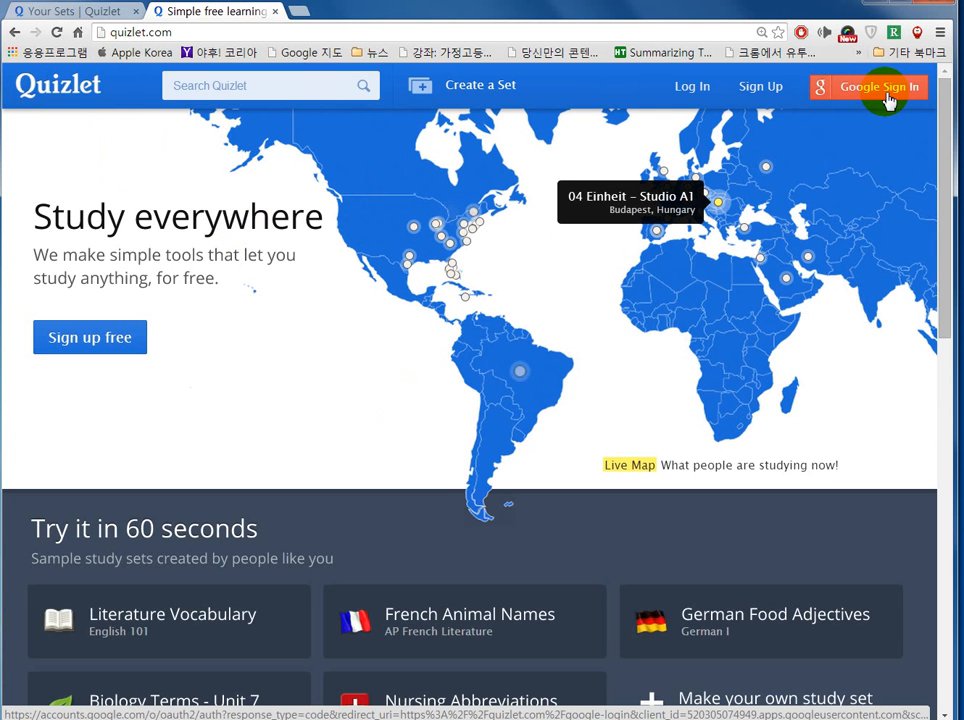
click(762, 88)
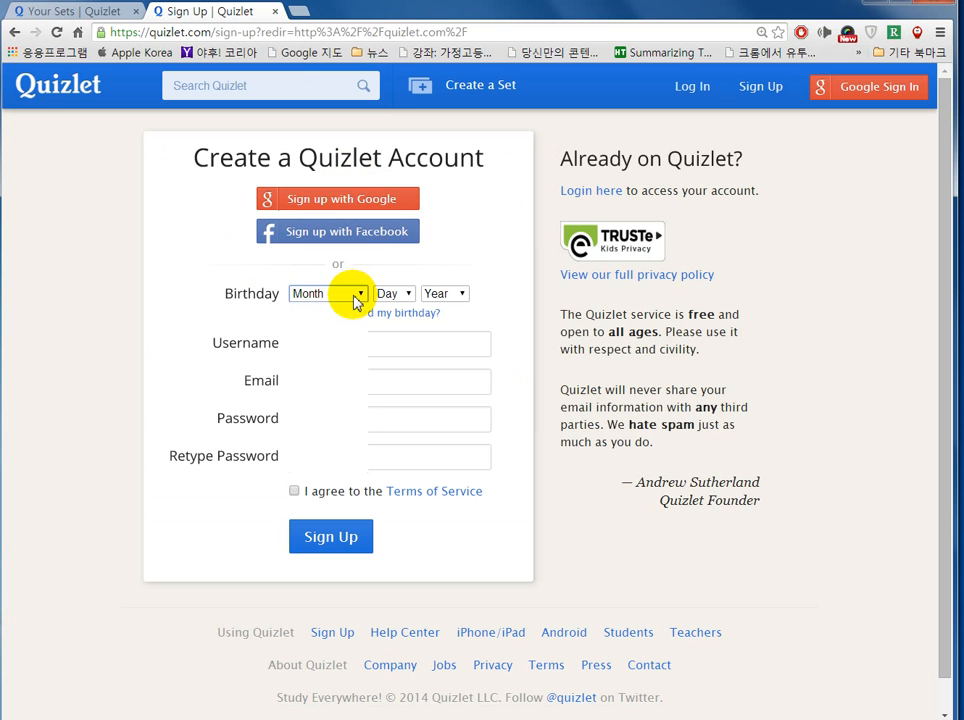
Step: Set the birthday to February 2, 1974
click(355, 298)
click(318, 337)
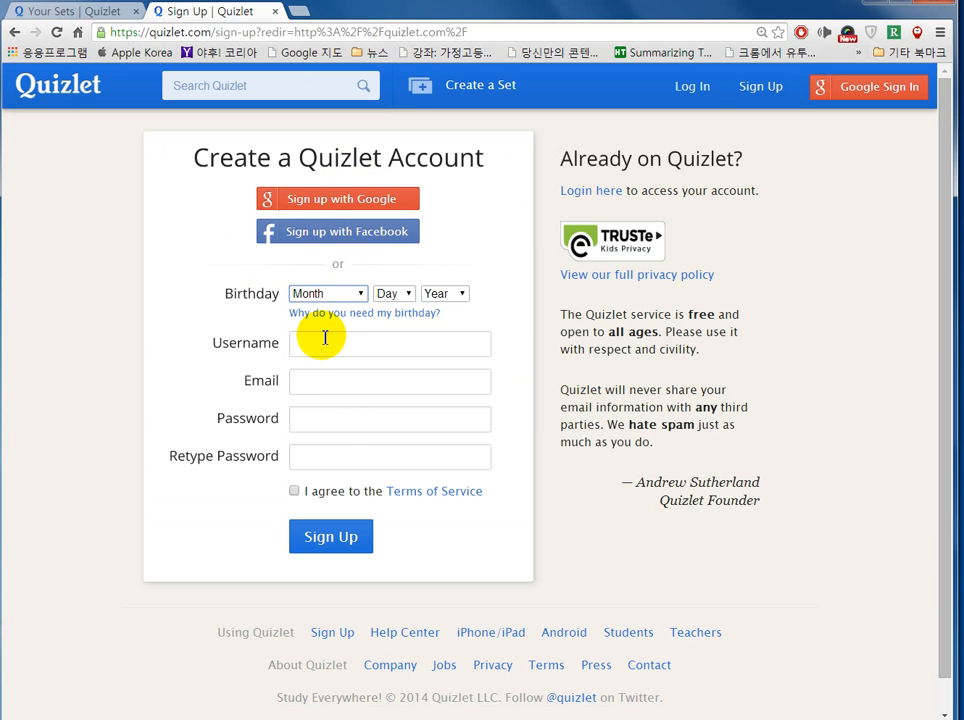
click(400, 296)
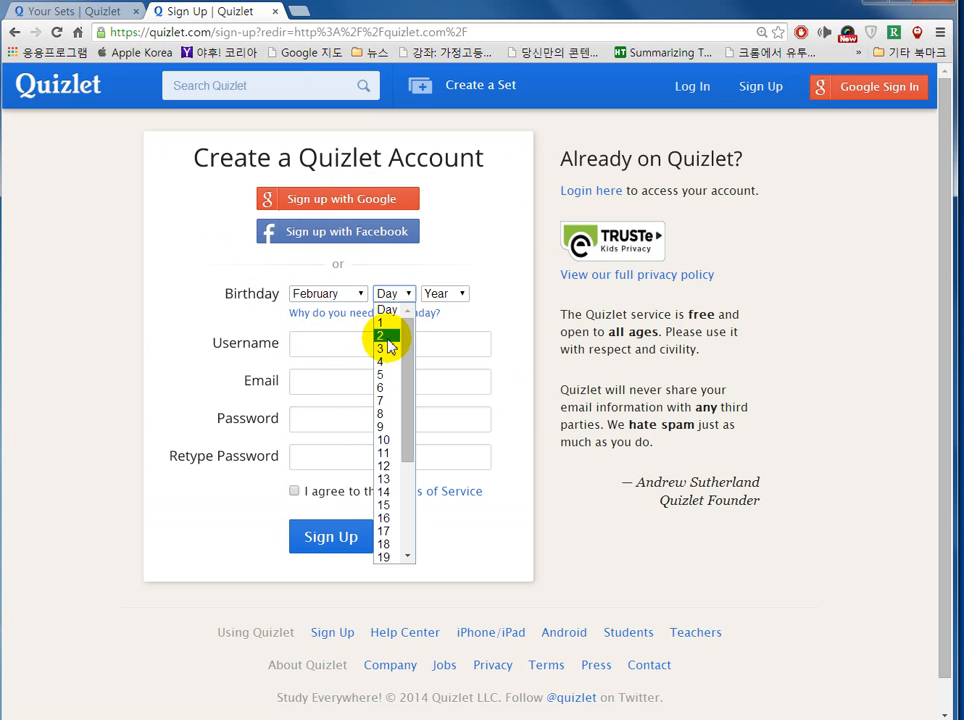
click(386, 335)
click(454, 299)
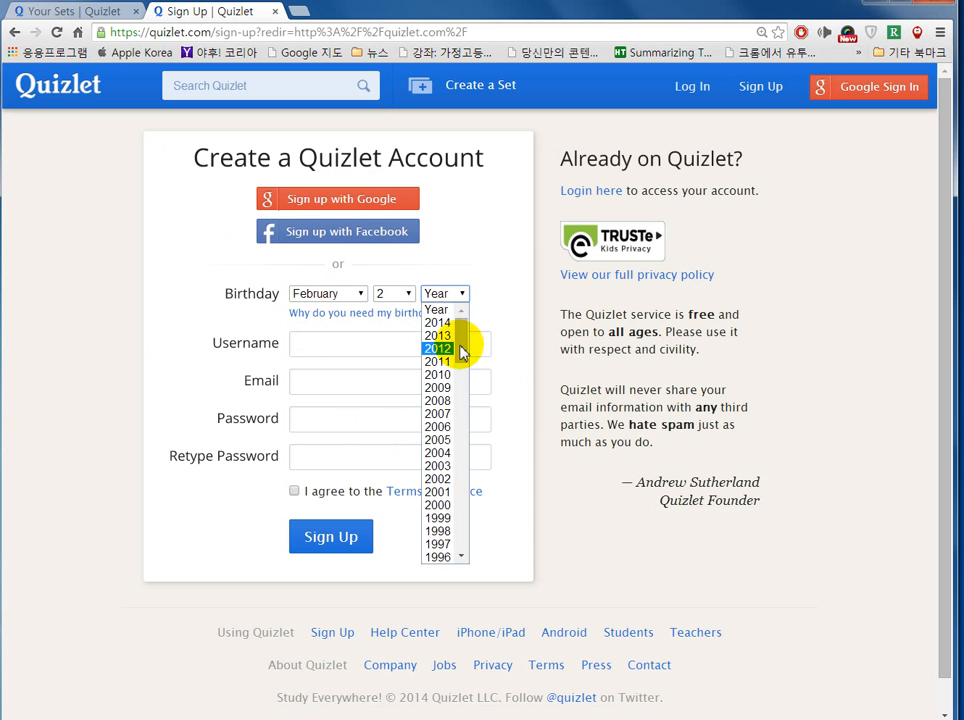
drag(459, 347, 447, 422)
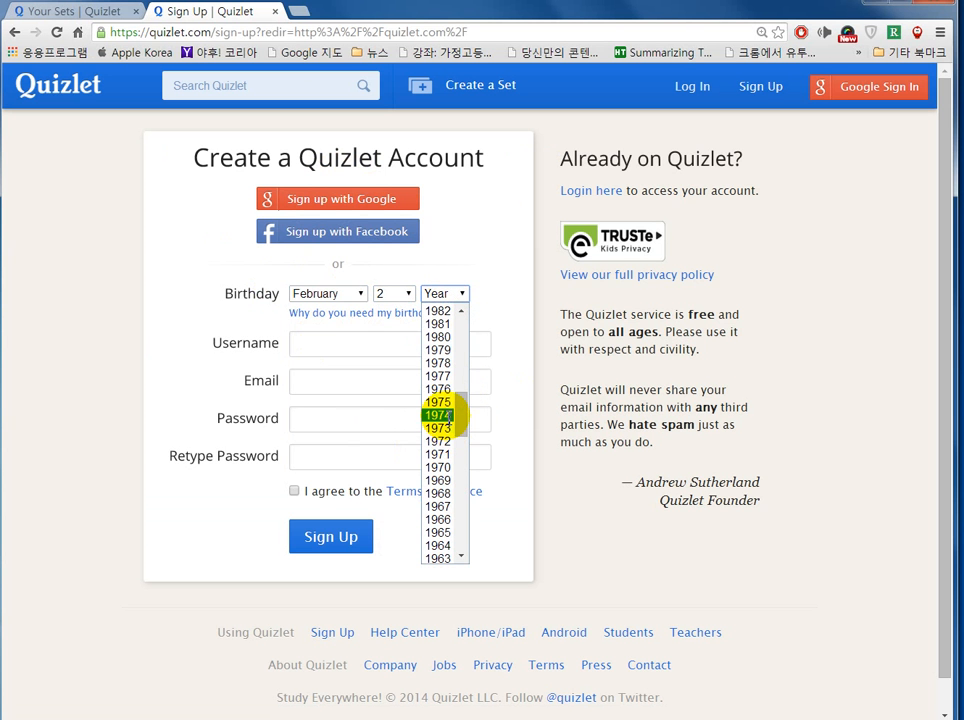
click(441, 422)
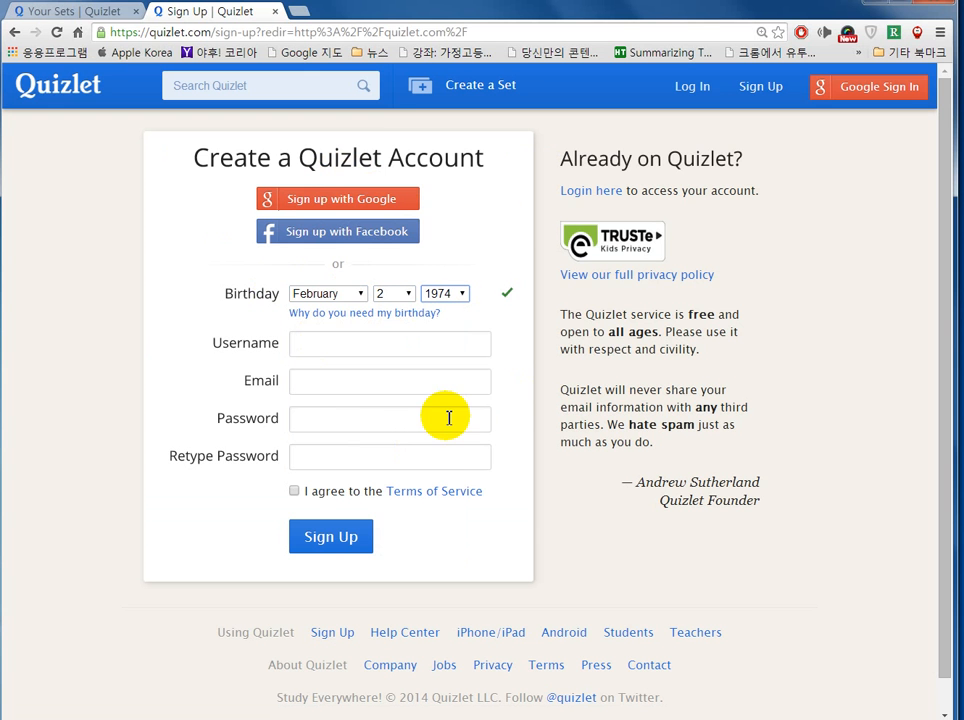
Step: Enter a username, the e-mail address and a matching password, agree to the terms, and sign up
click(344, 344)
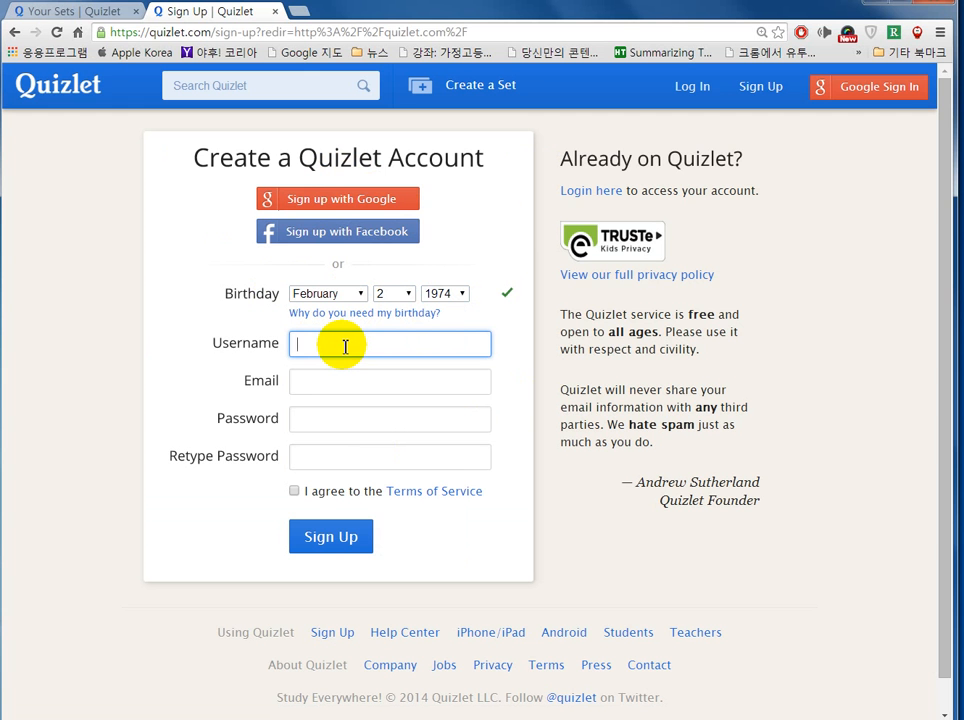
text(stan)
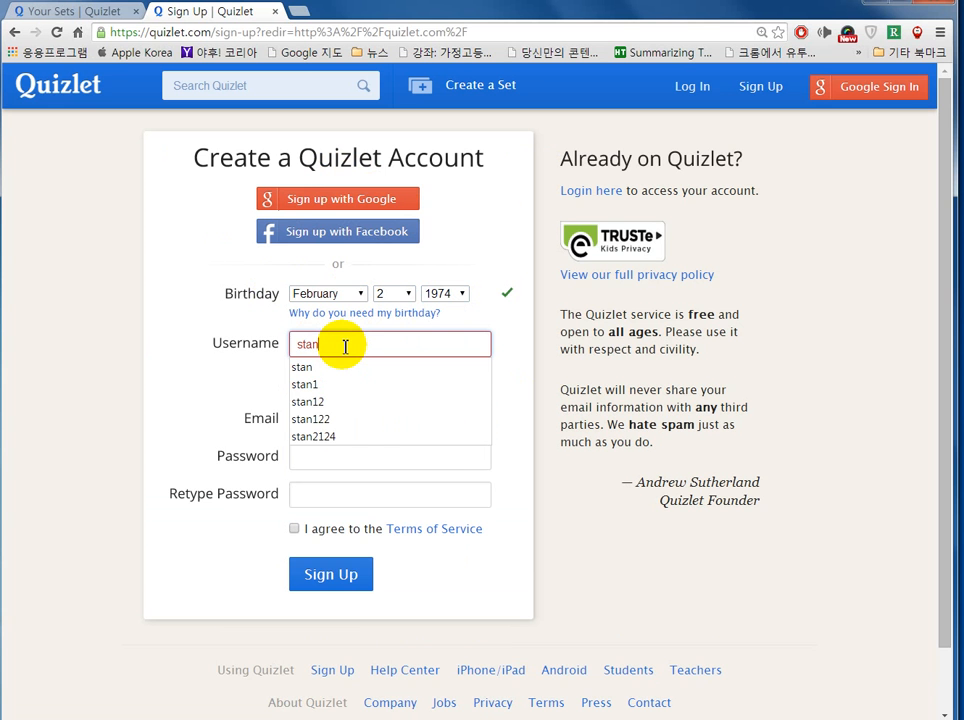
text(0000)
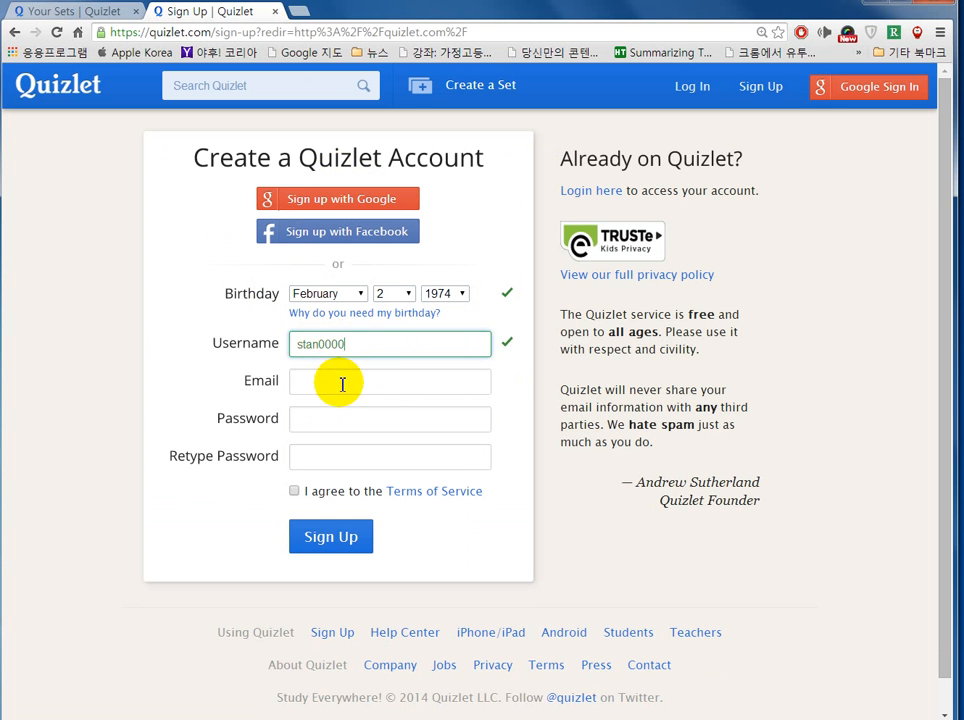
click(362, 378)
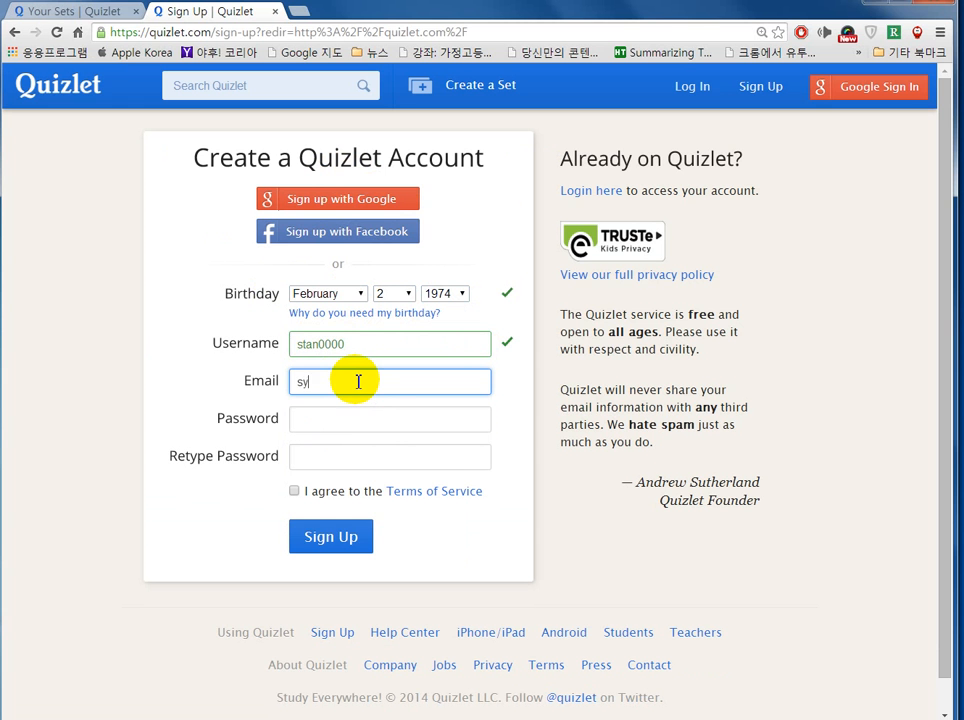
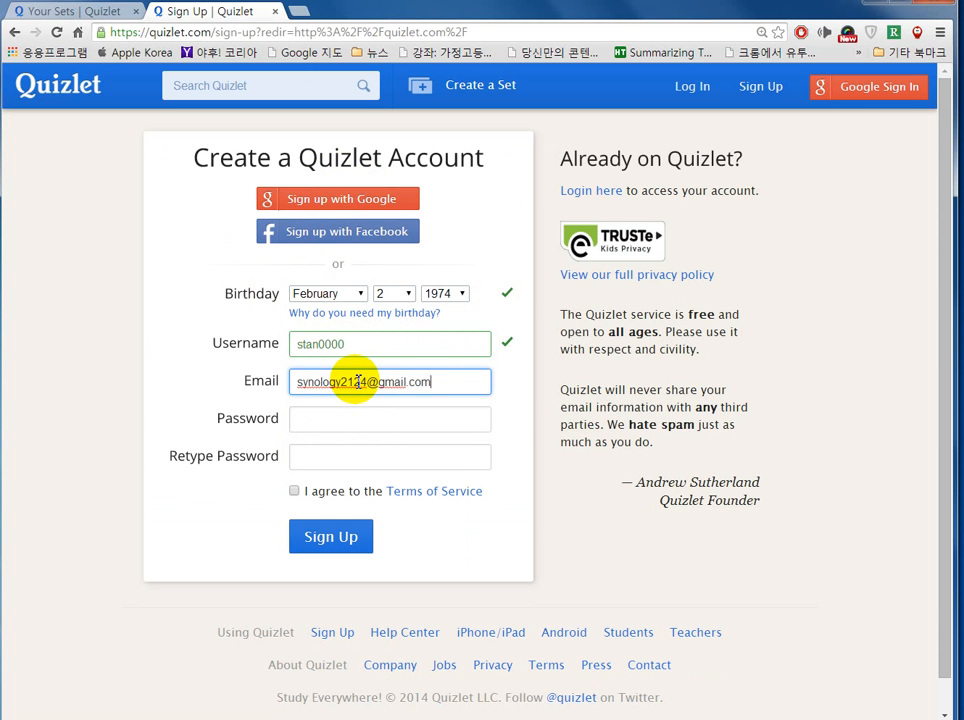
key(Tab)
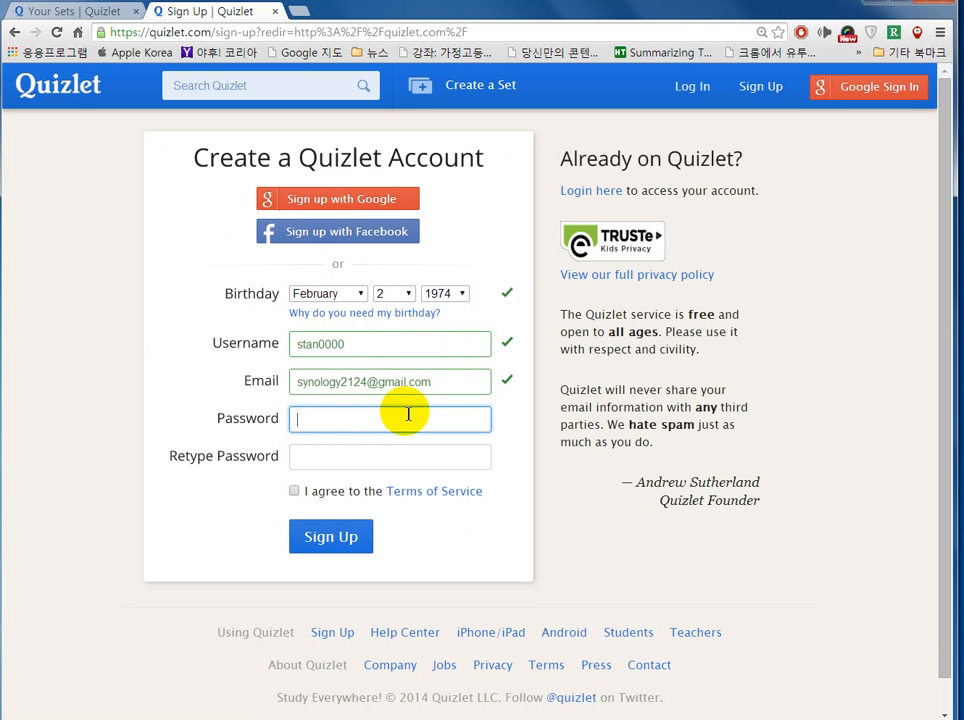
text(********)
key(Tab)
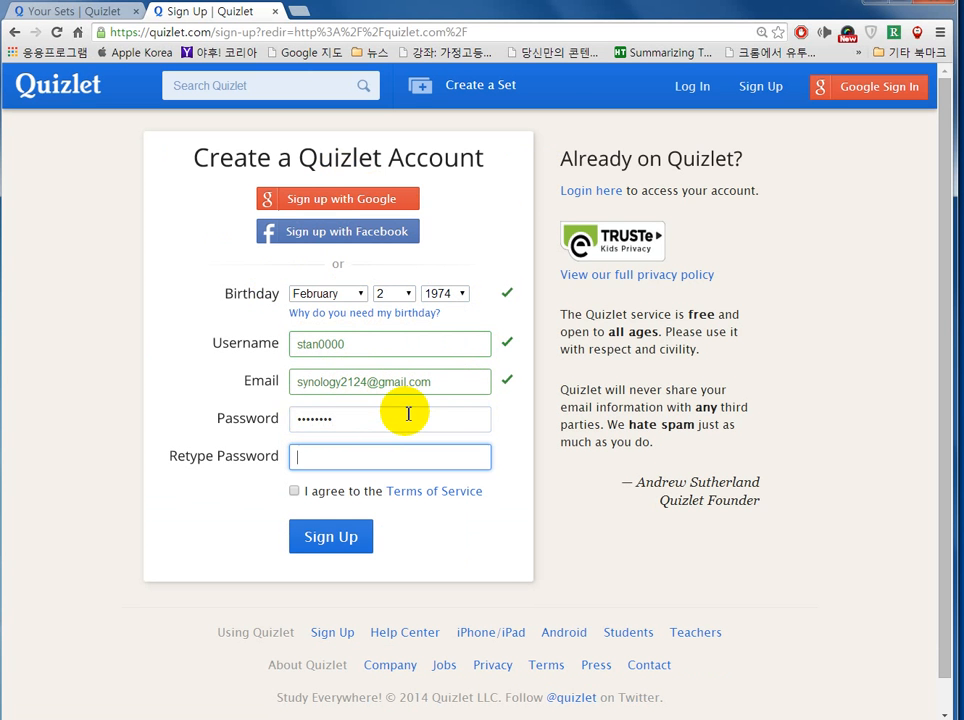
text(********)
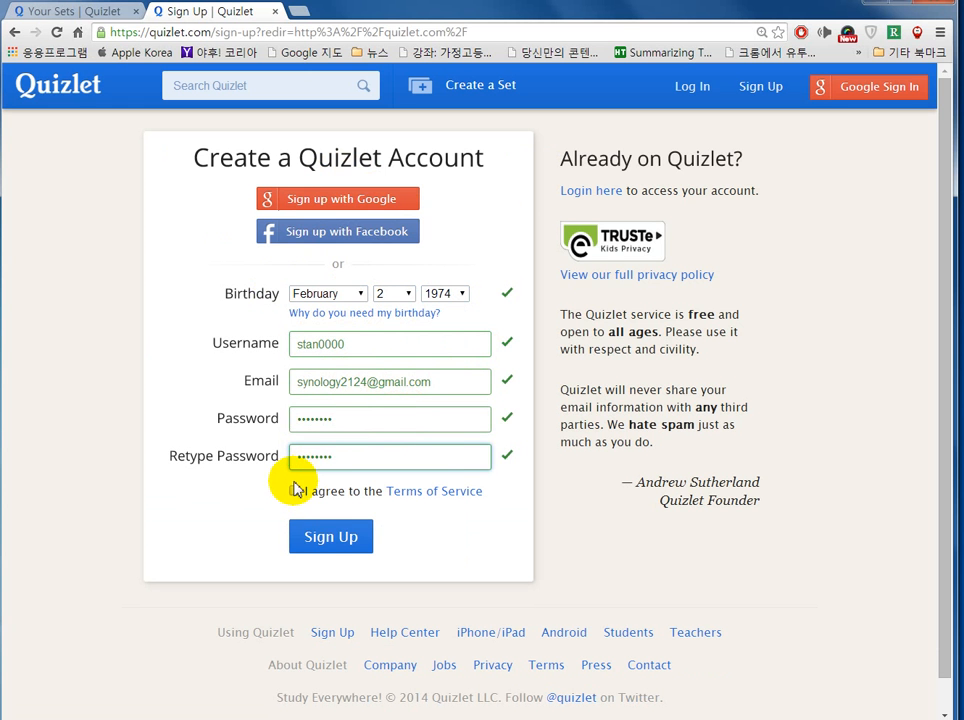
click(295, 492)
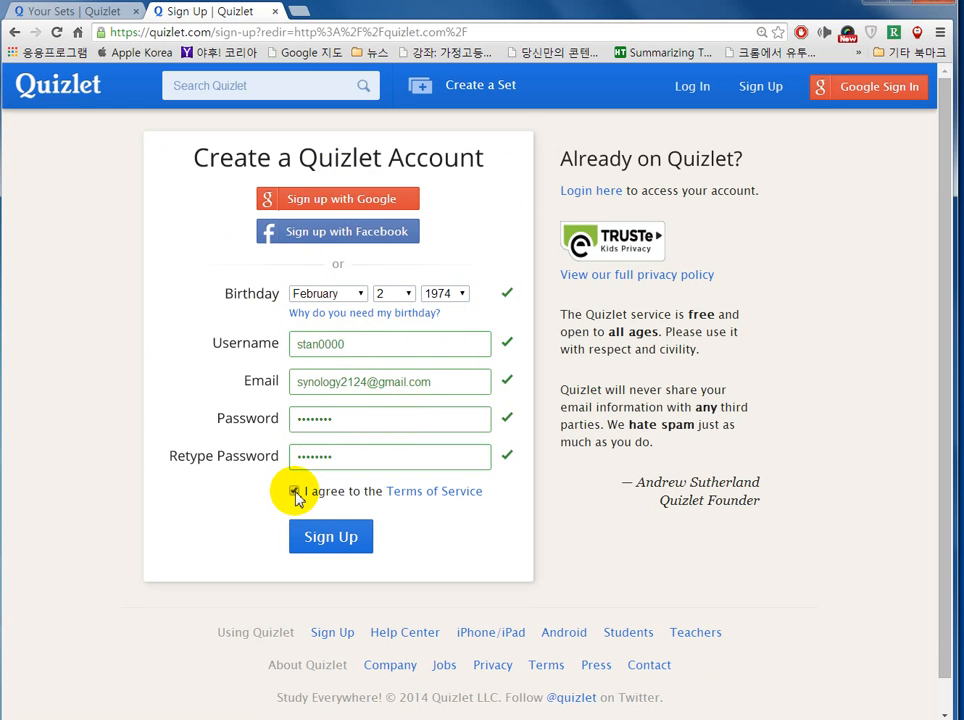
click(327, 545)
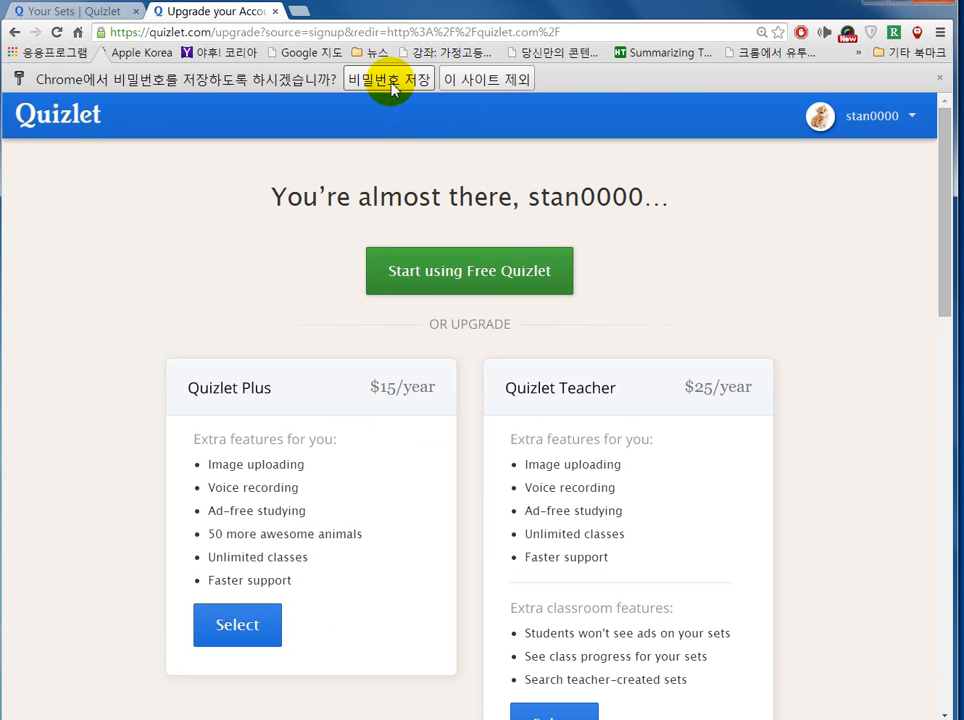
Step: Let Chrome save the password and continue with free Quizlet
click(390, 80)
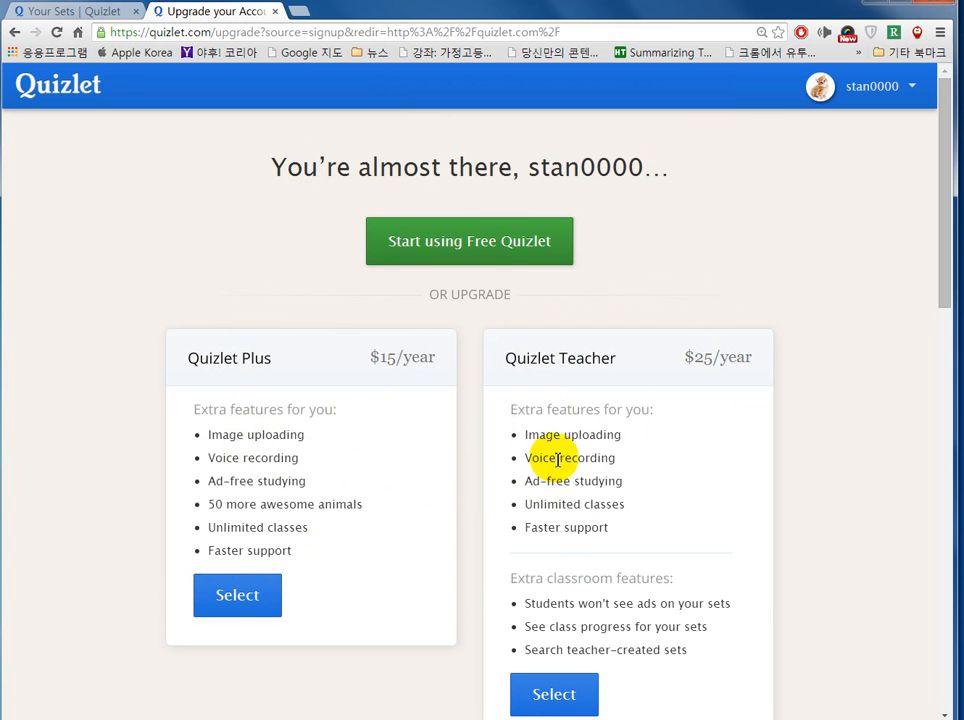
click(482, 250)
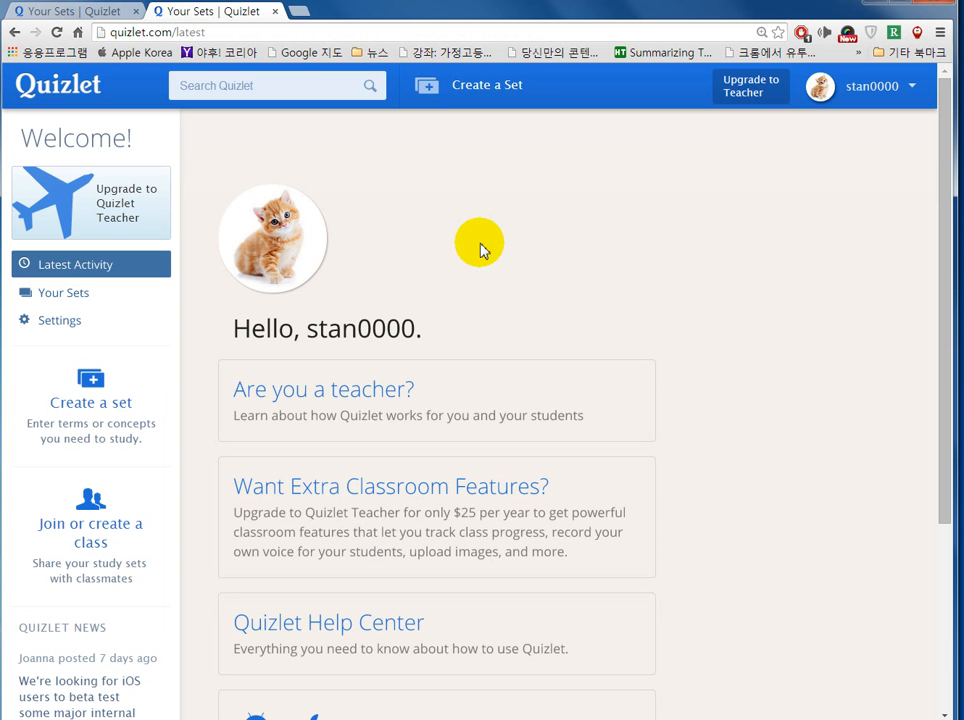
Step: On the join-or-create class page in a new tab, start a class named 즐거운영어
middle_click(135, 507)
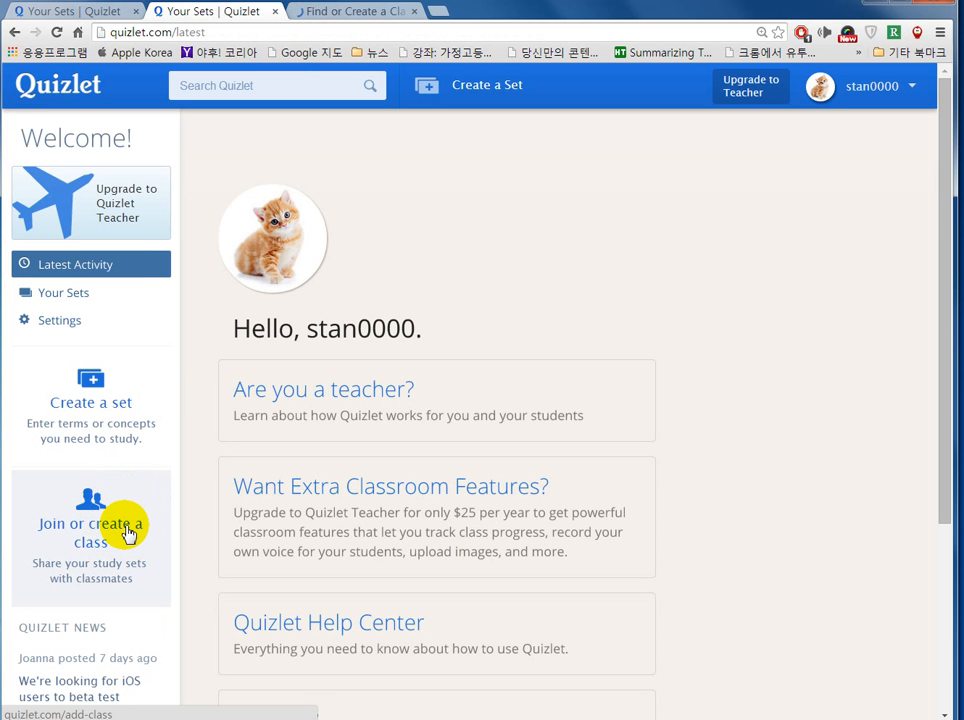
click(340, 12)
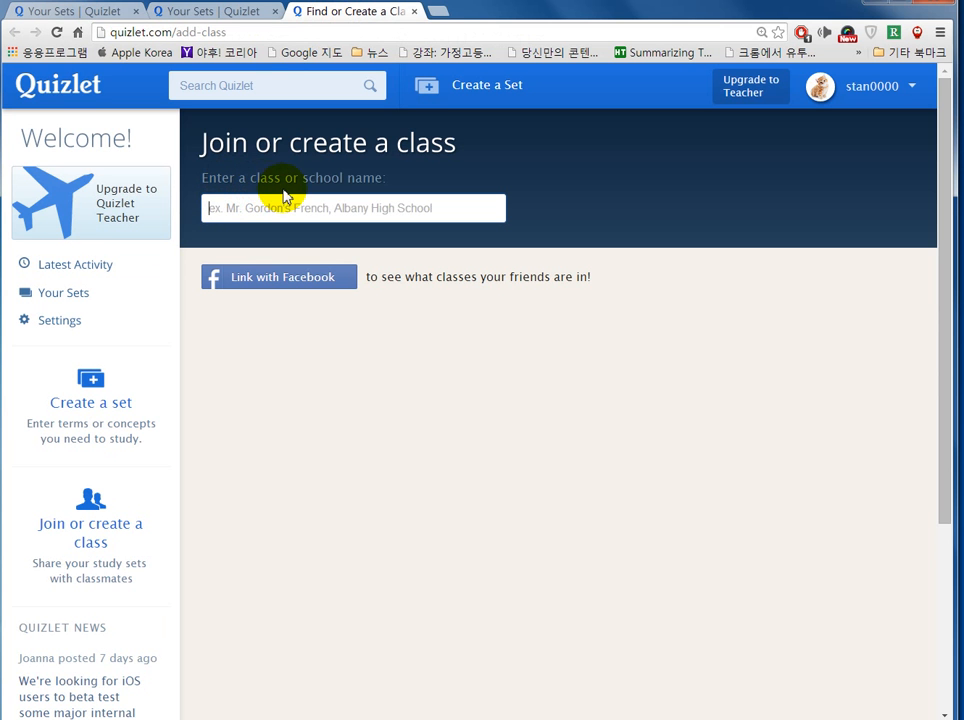
click(382, 210)
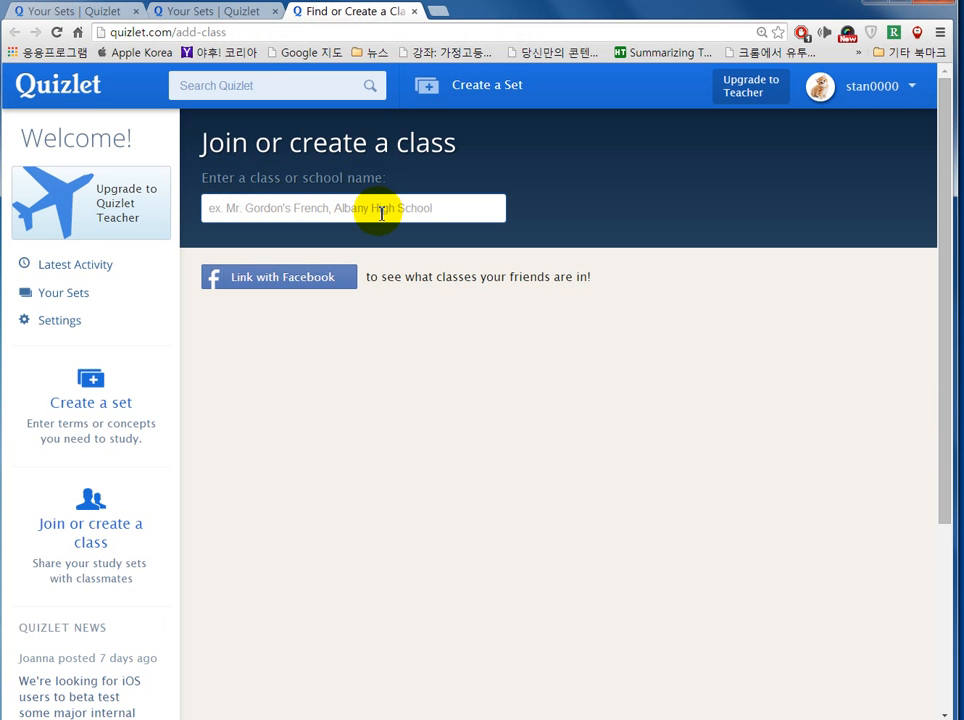
text(d)
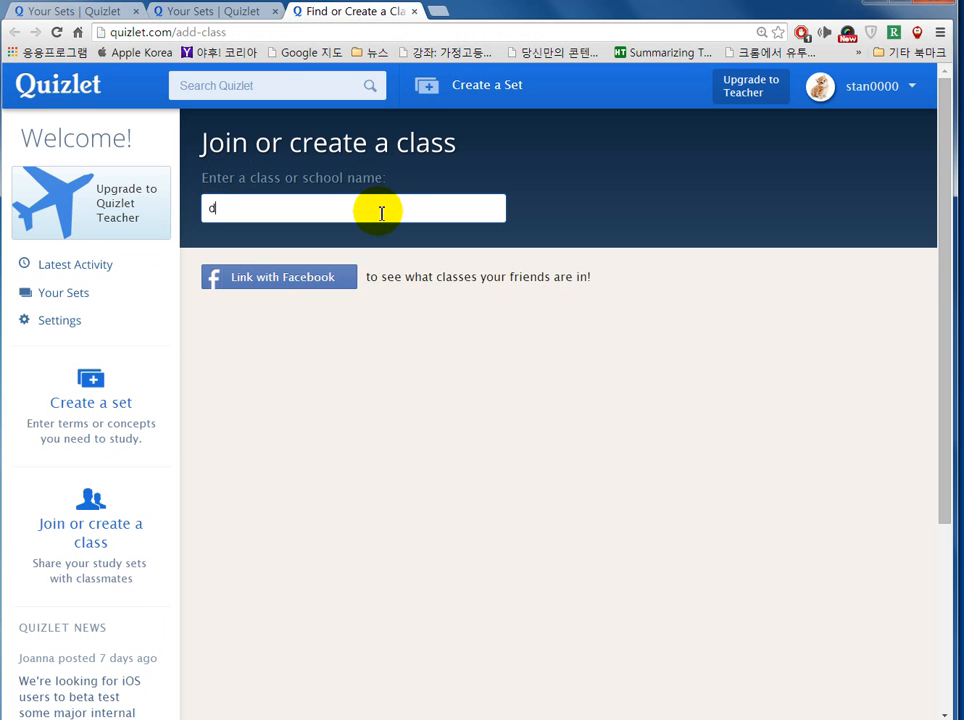
key(BackSpace)
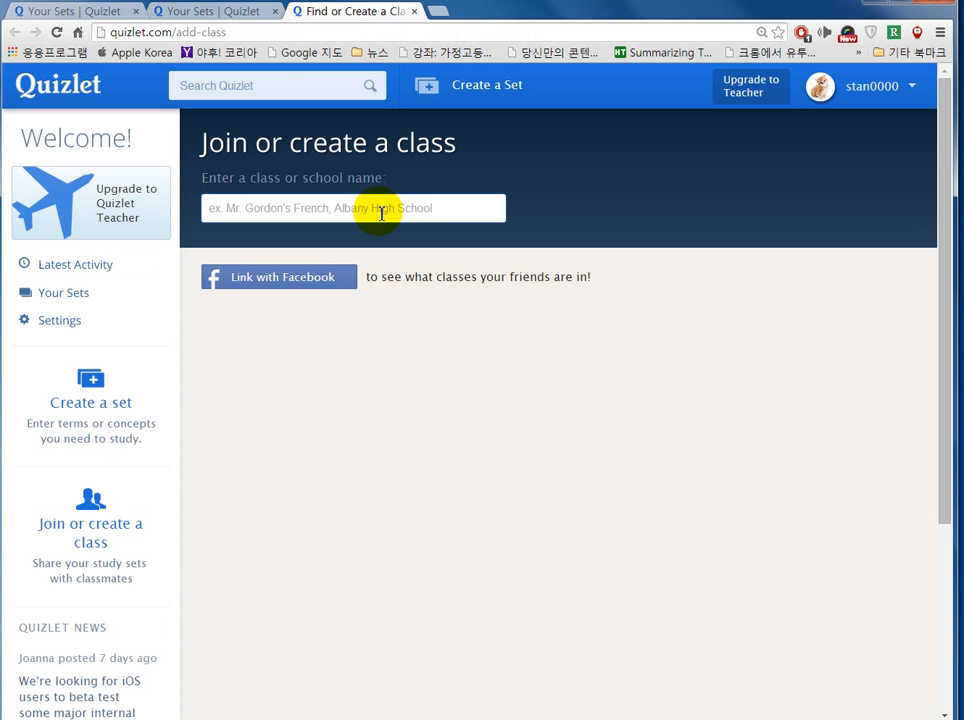
text(즐거운)
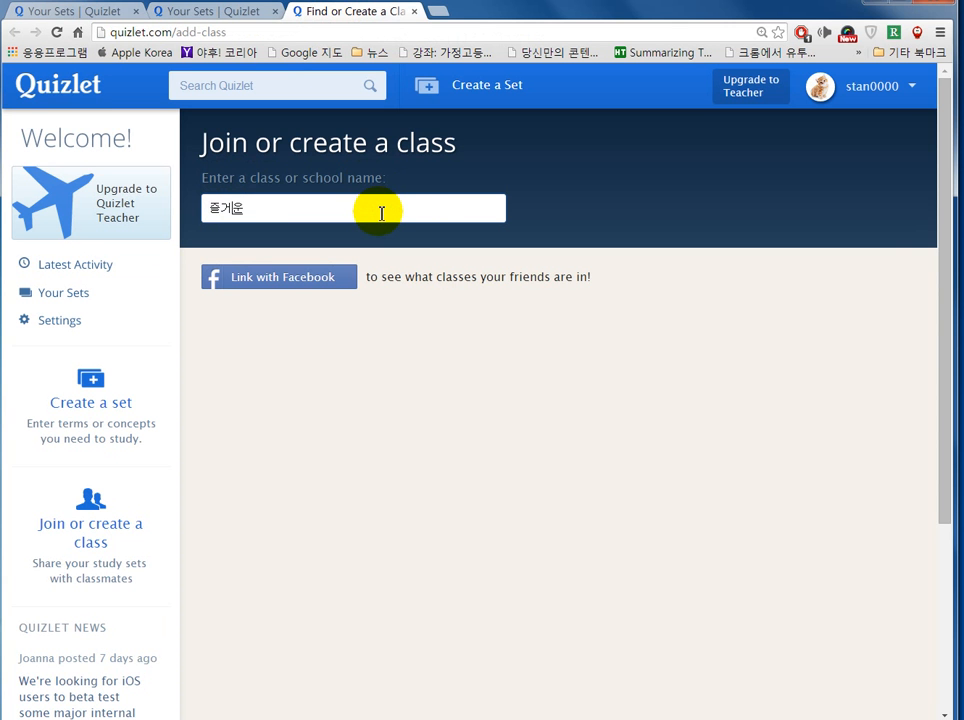
text(ㅇ영어)
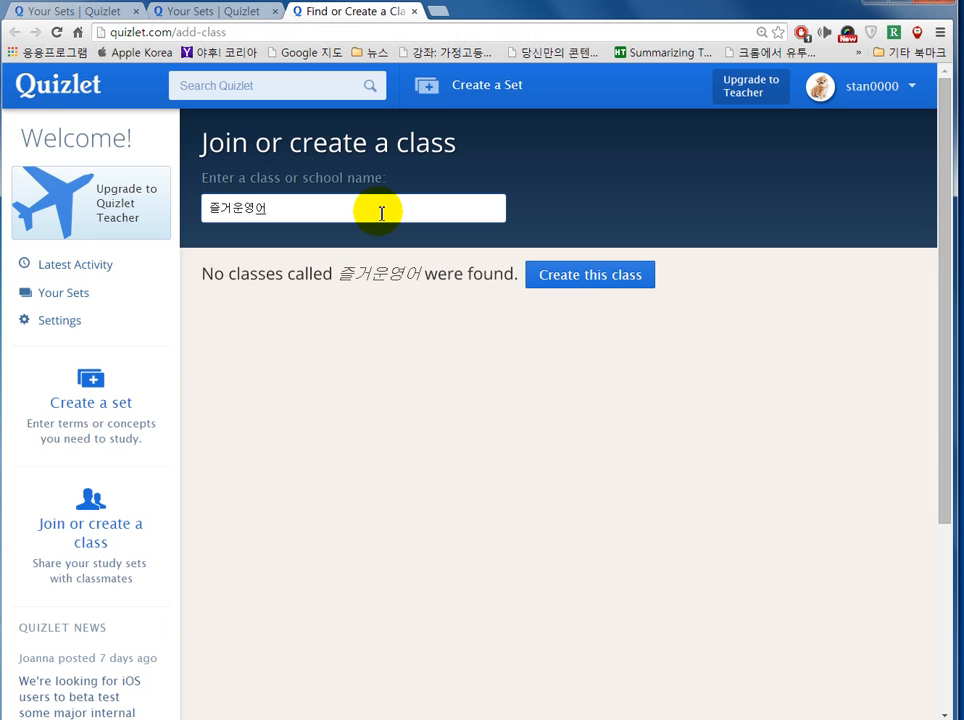
click(577, 289)
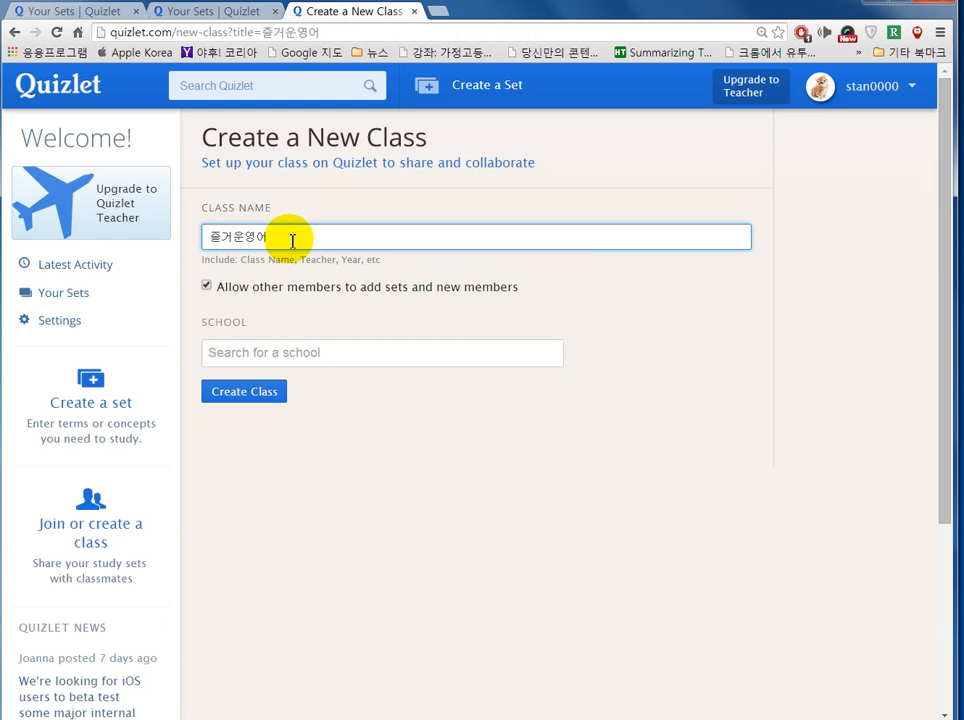
Step: Search schools for 가좌여 and pick 가좌여중, 인천 as the class's school
click(276, 358)
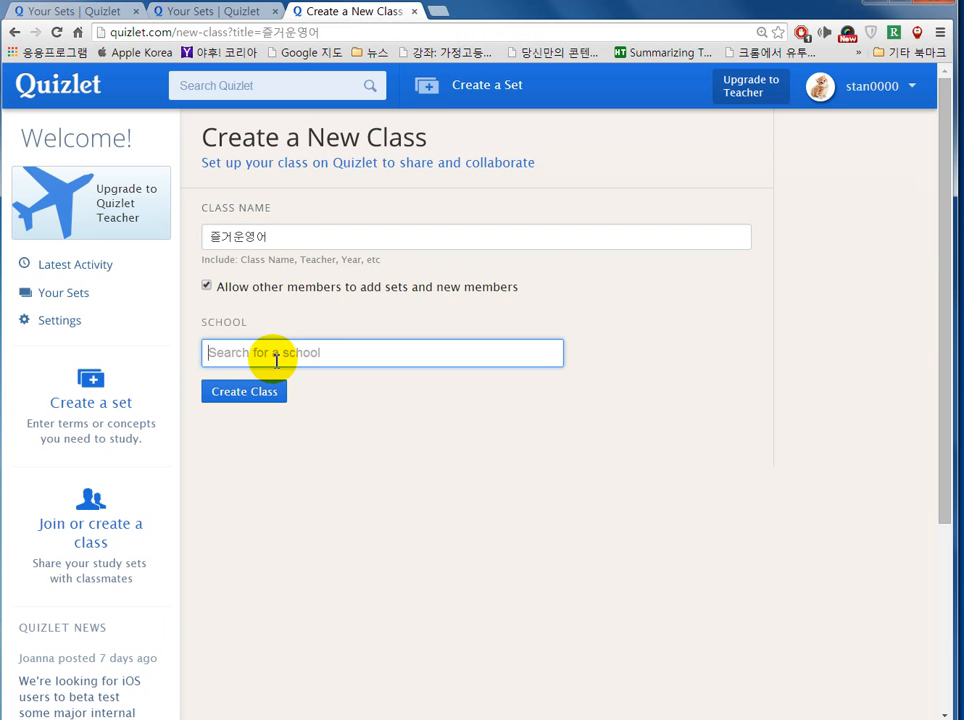
text(가정)
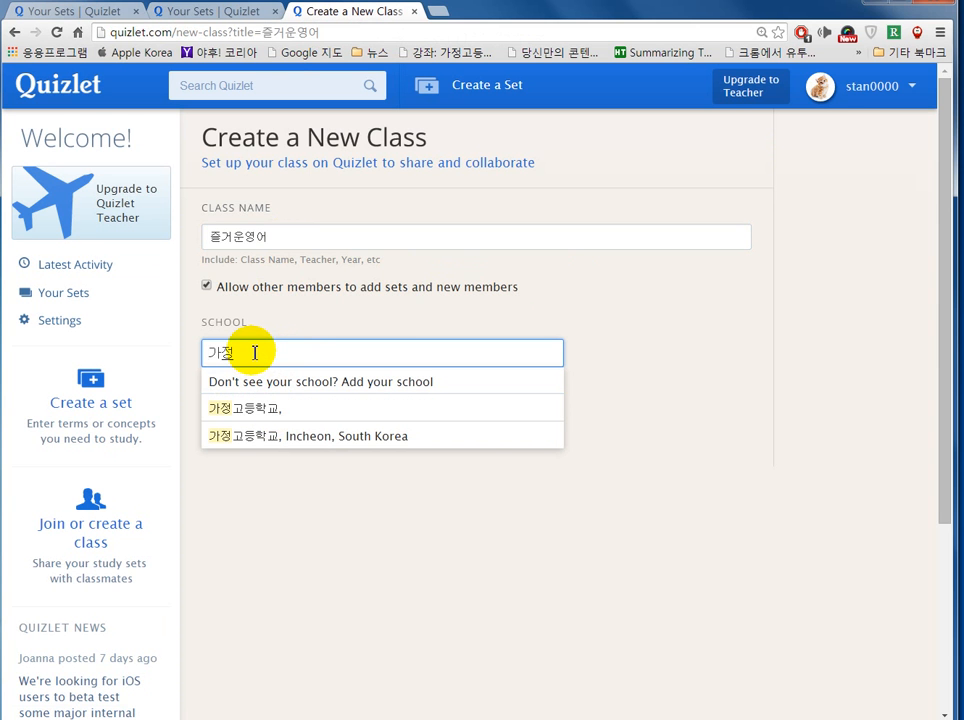
key(BackSpace)
key(BackSpace)
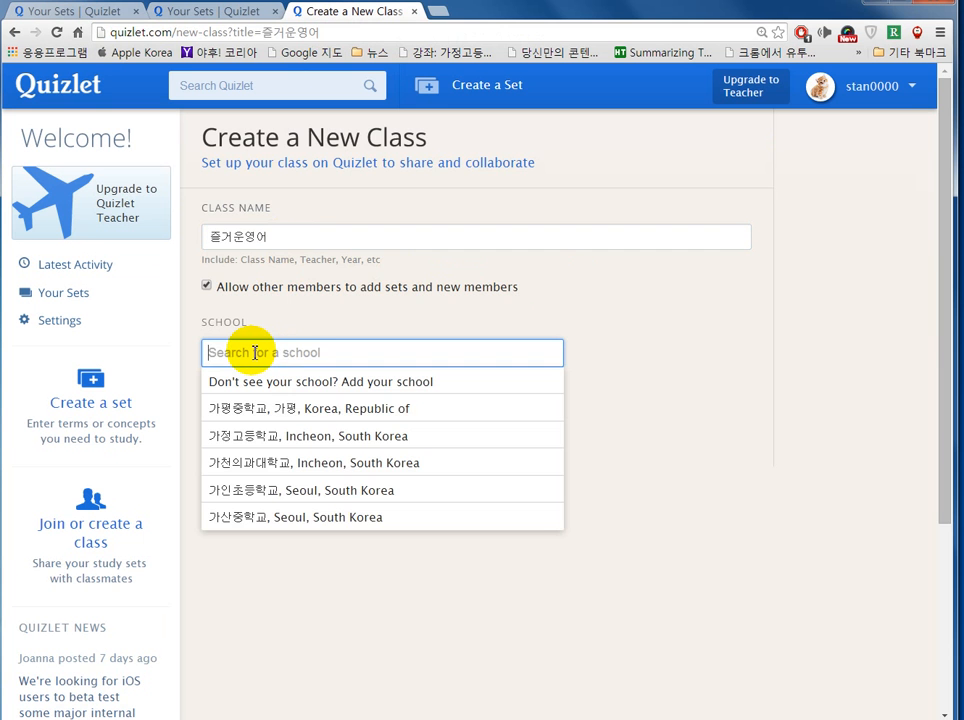
text(가좌여)
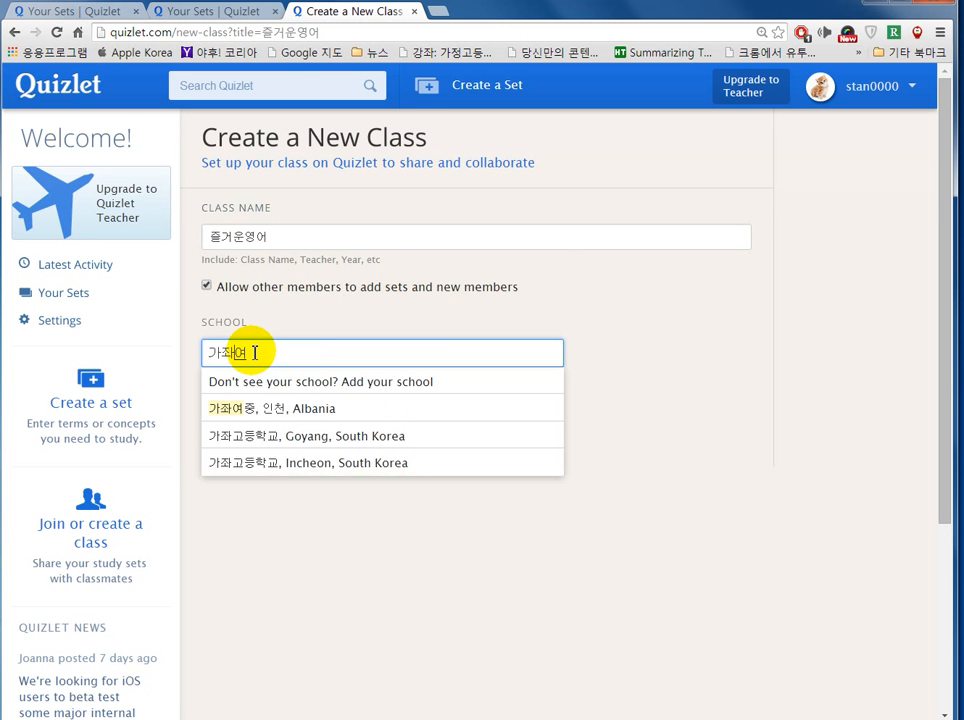
click(254, 408)
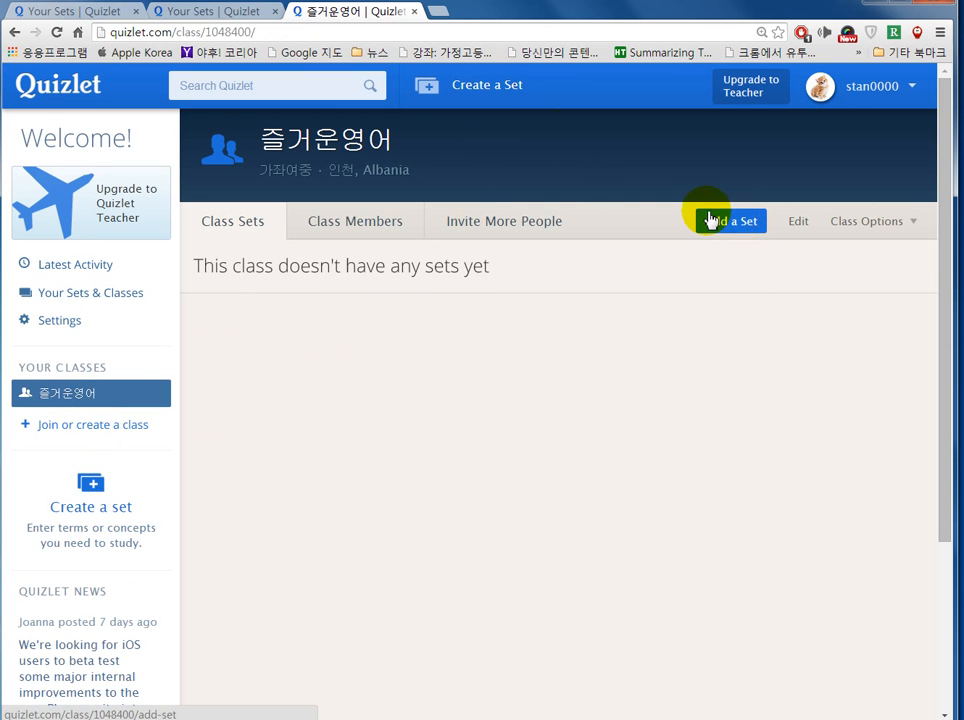
Step: Choose Create a set from the left sidebar
click(92, 487)
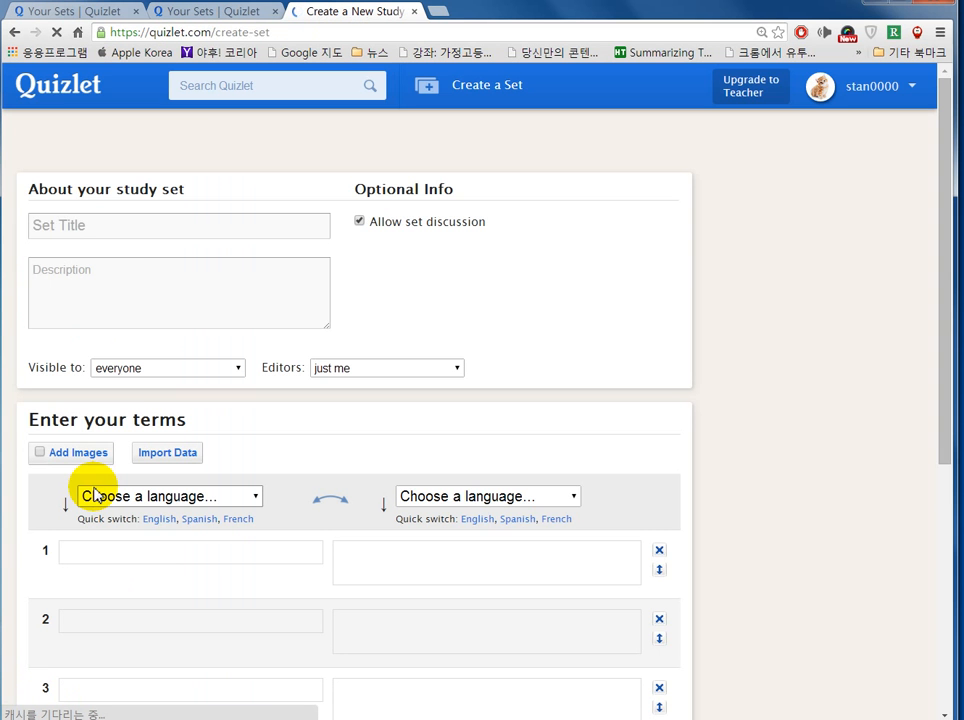
Step: Replace the autofilled title with 수능영어 and paste the same text into the description
click(125, 280)
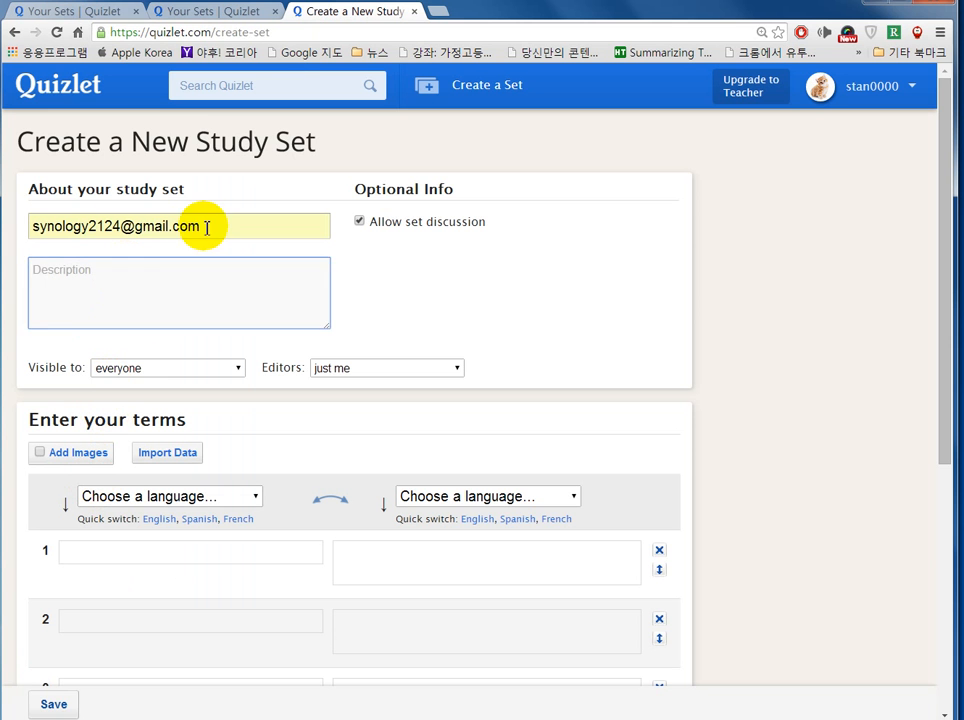
click(200, 224)
drag(52, 226, 40, 226)
key(BackSpace)
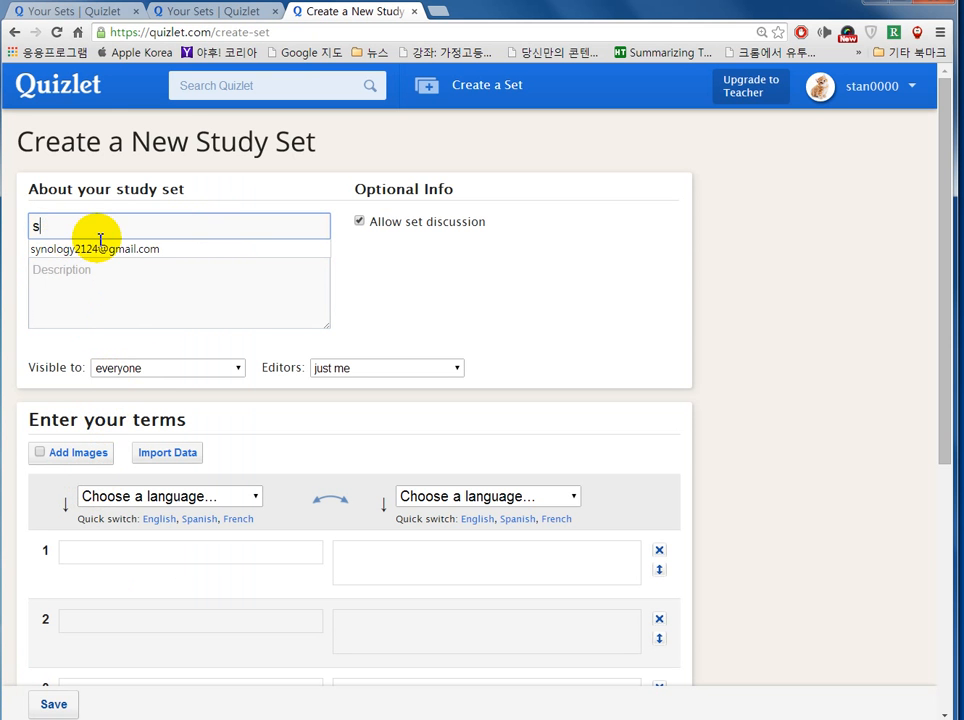
key(BackSpace)
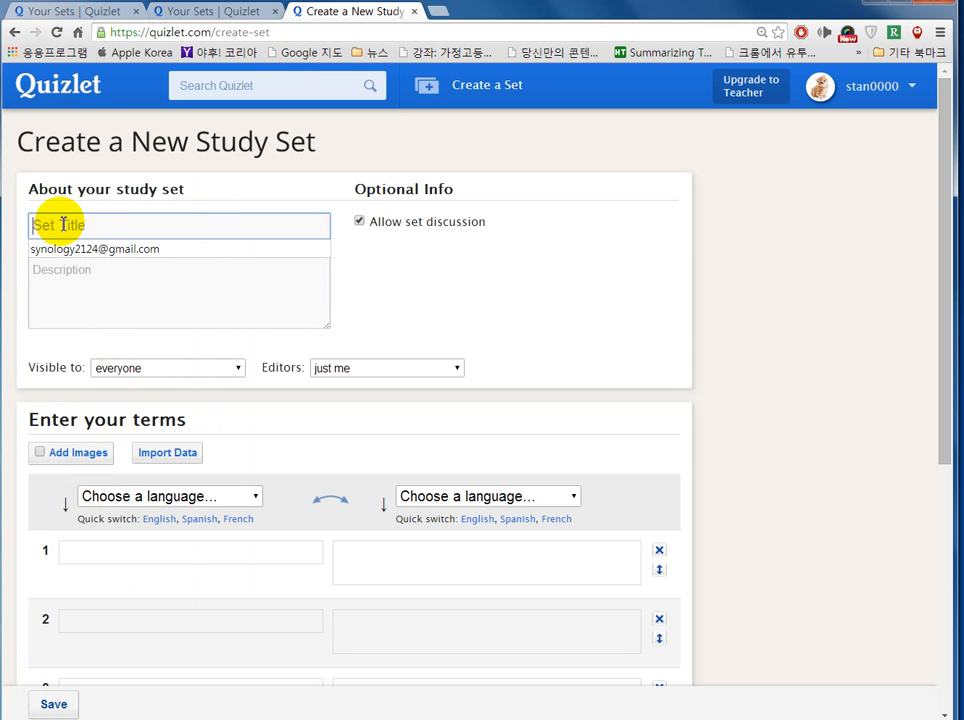
text(tnsm)
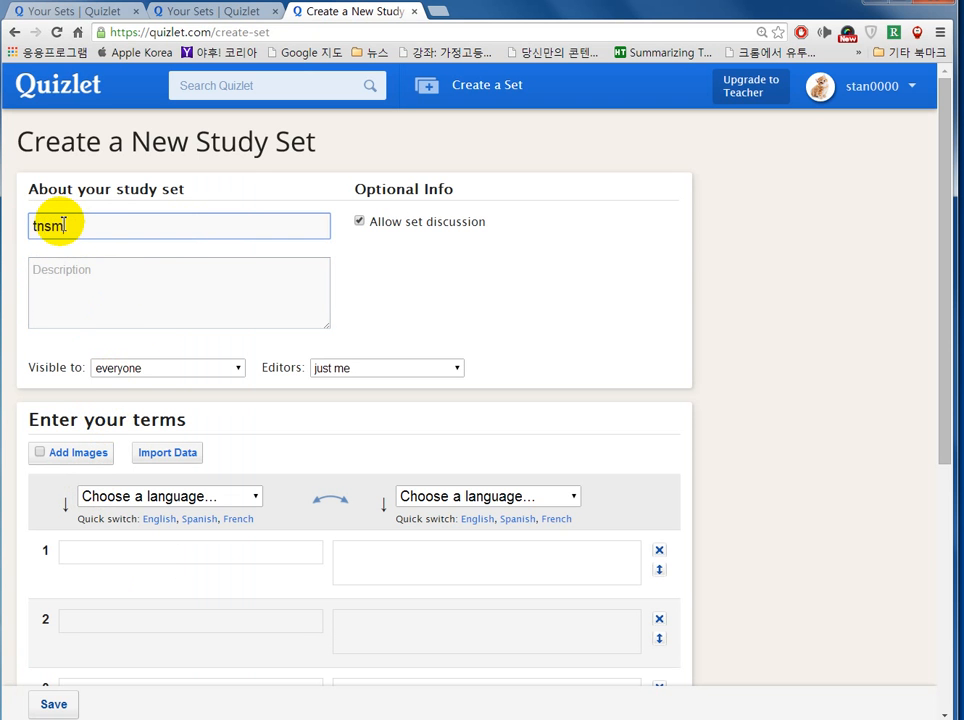
text(수능영어)
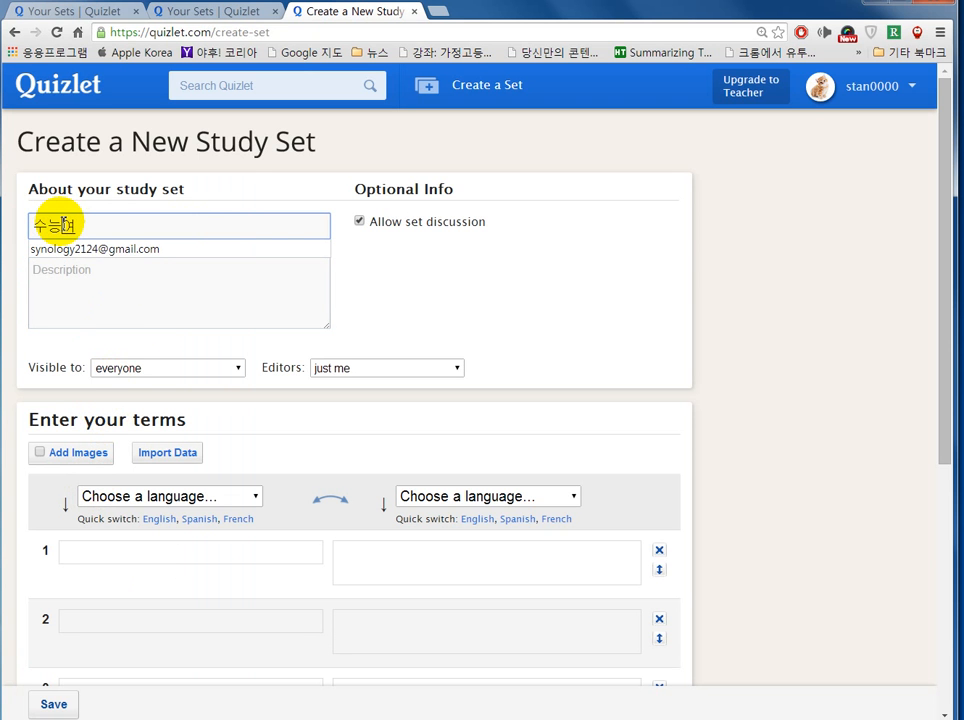
click(97, 294)
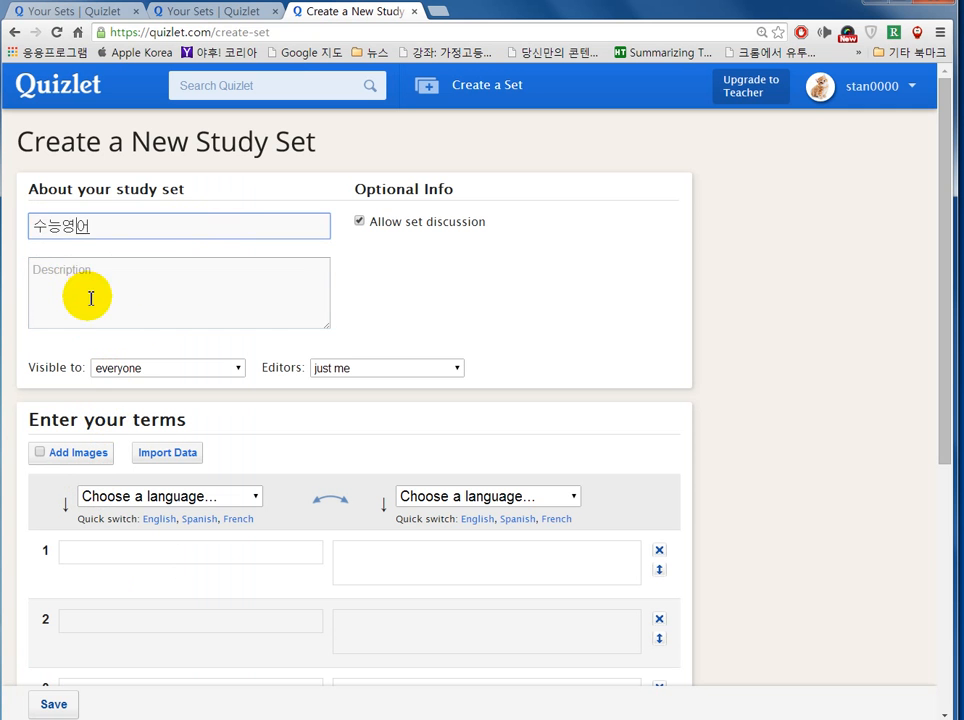
drag(95, 226, 7, 224)
key(ctrl+c)
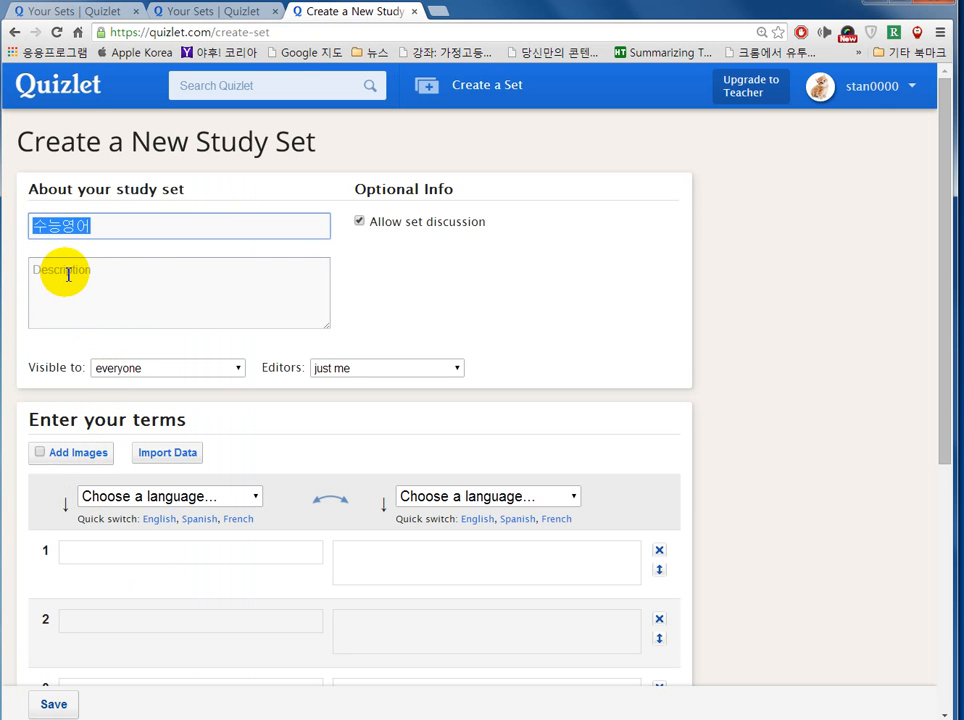
click(68, 274)
key(ctrl+v)
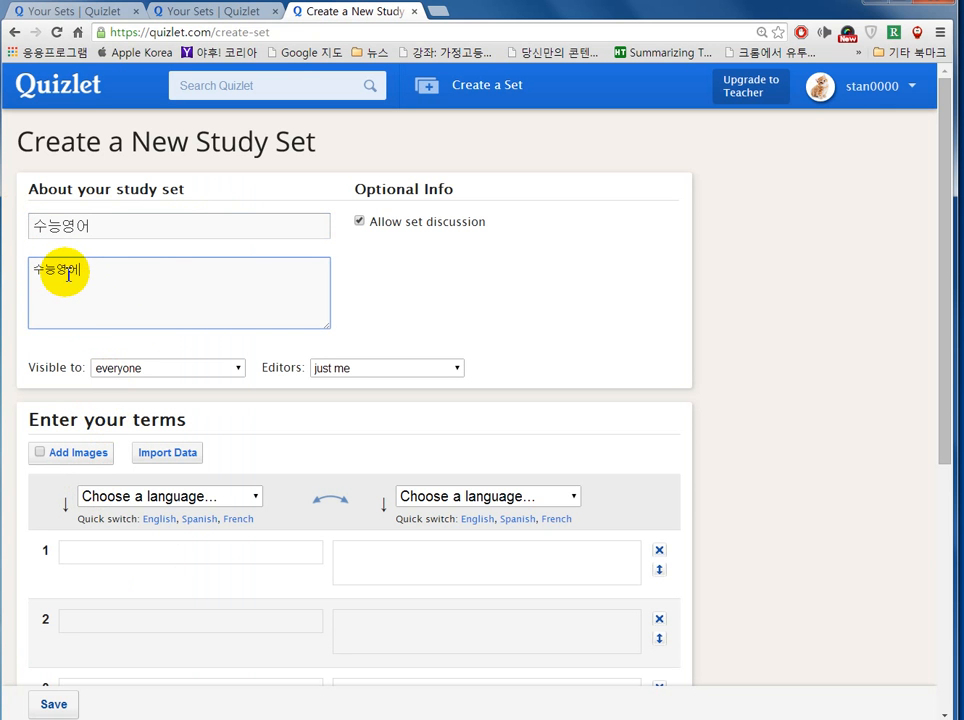
Step: Keep the set visible to everyone and editable by just me
click(118, 372)
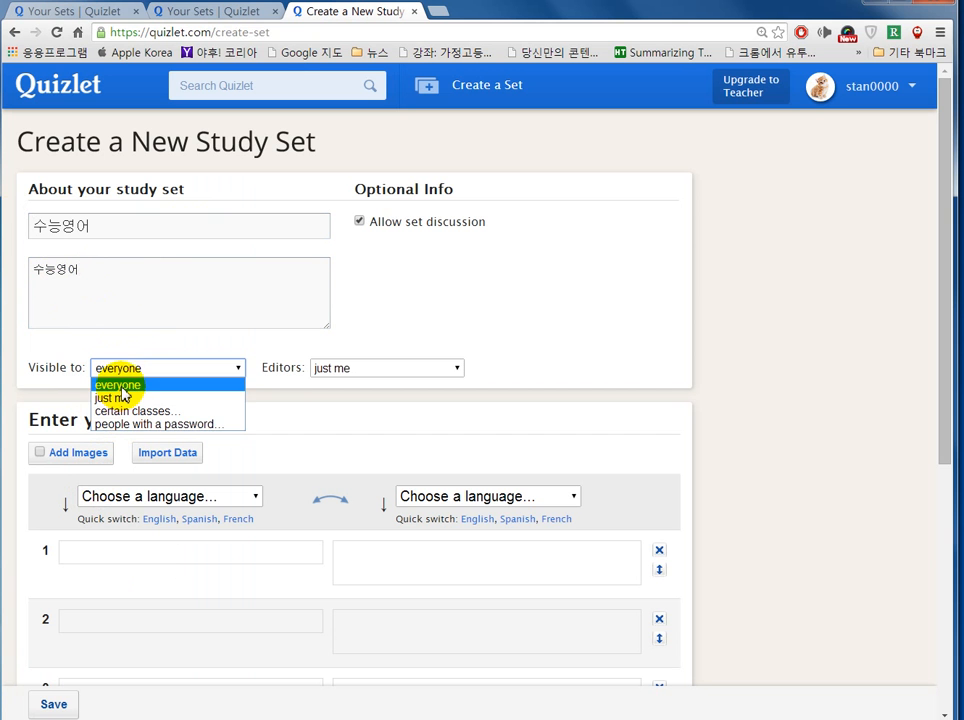
click(121, 388)
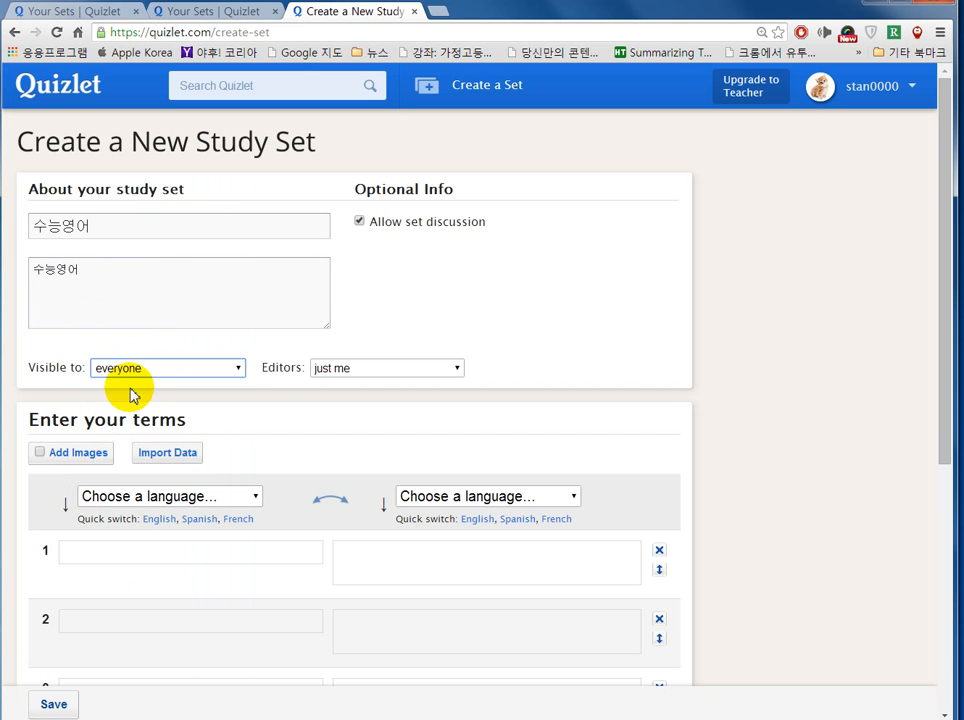
click(339, 376)
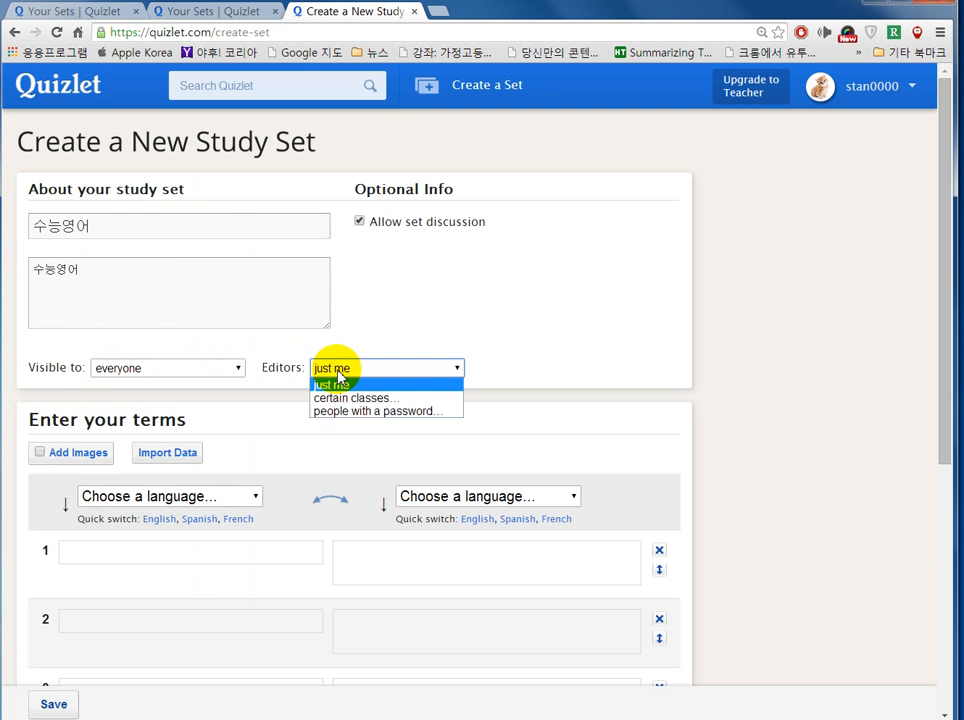
click(339, 376)
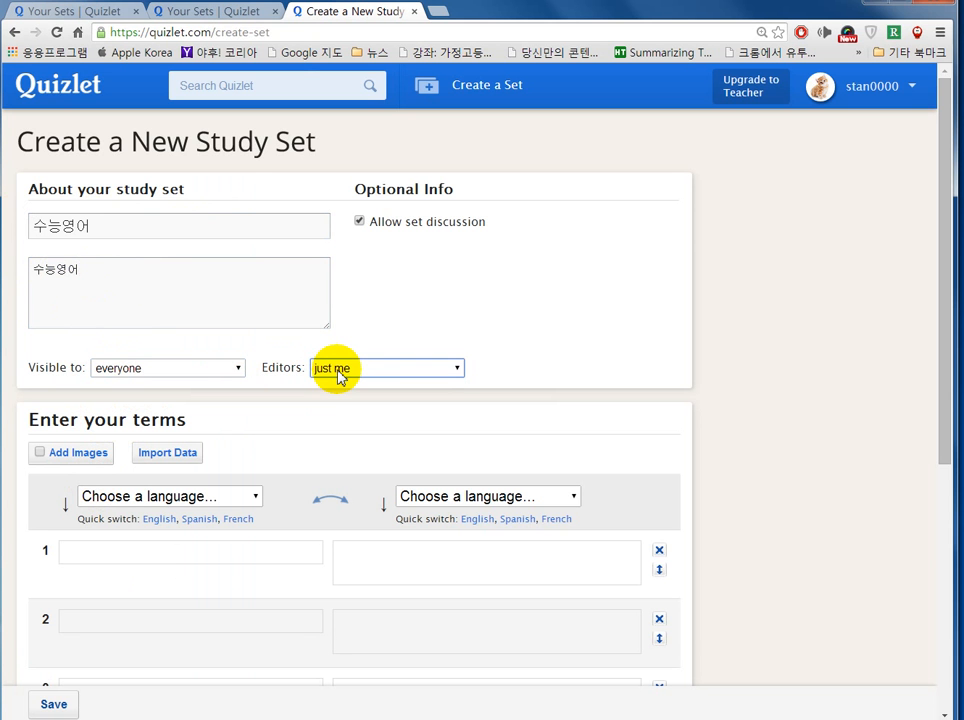
click(339, 376)
click(341, 380)
scroll(258, 398, down, 3)
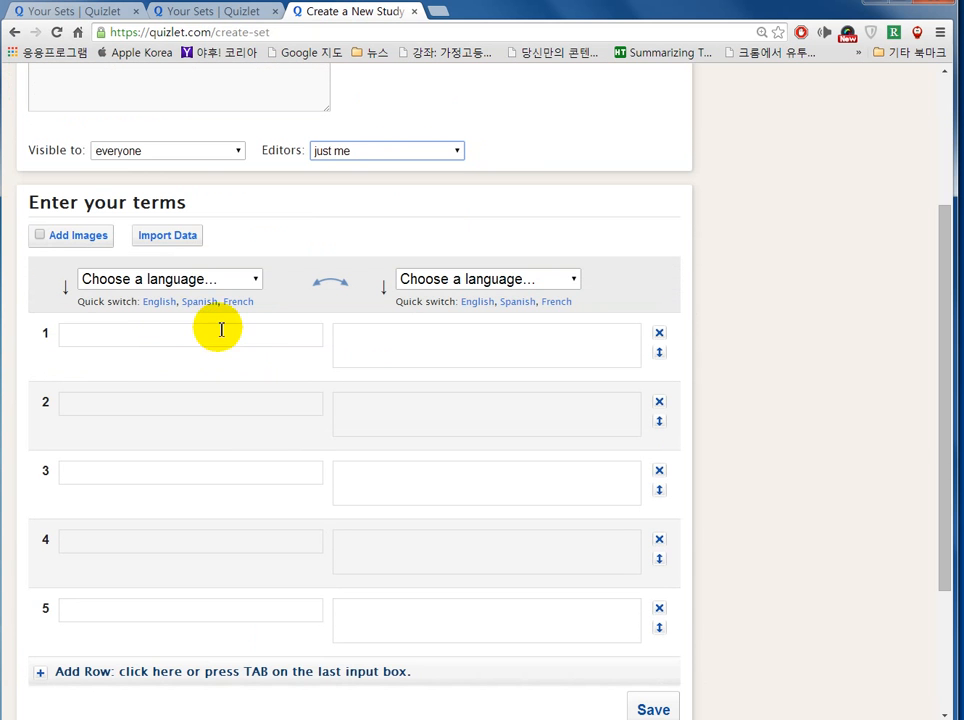
Step: Set the term language to English and the definition language to Korean
click(252, 280)
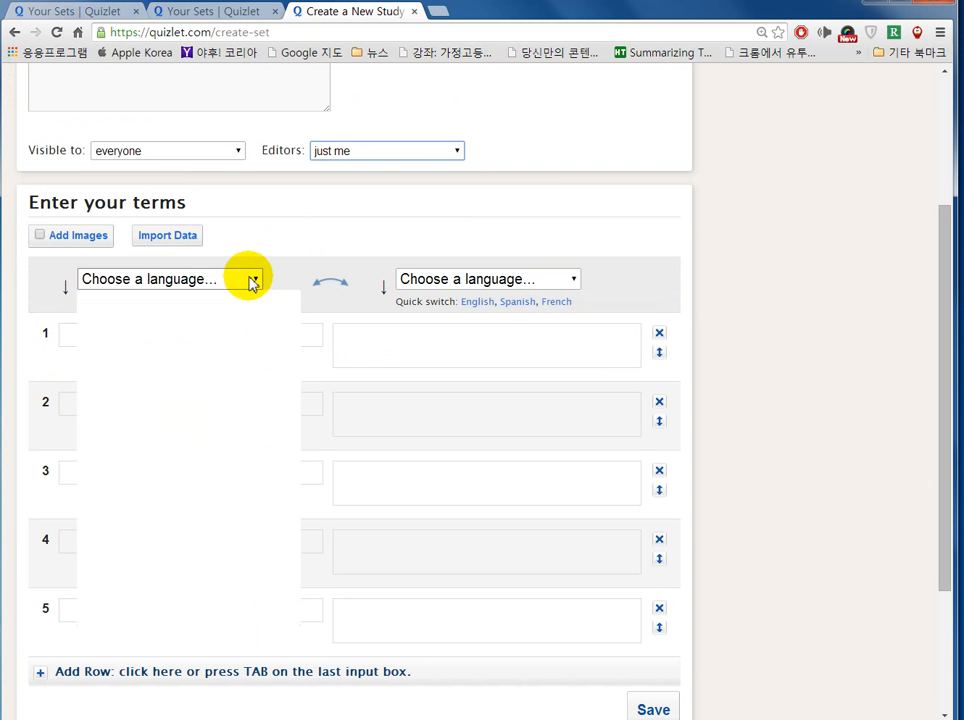
click(172, 402)
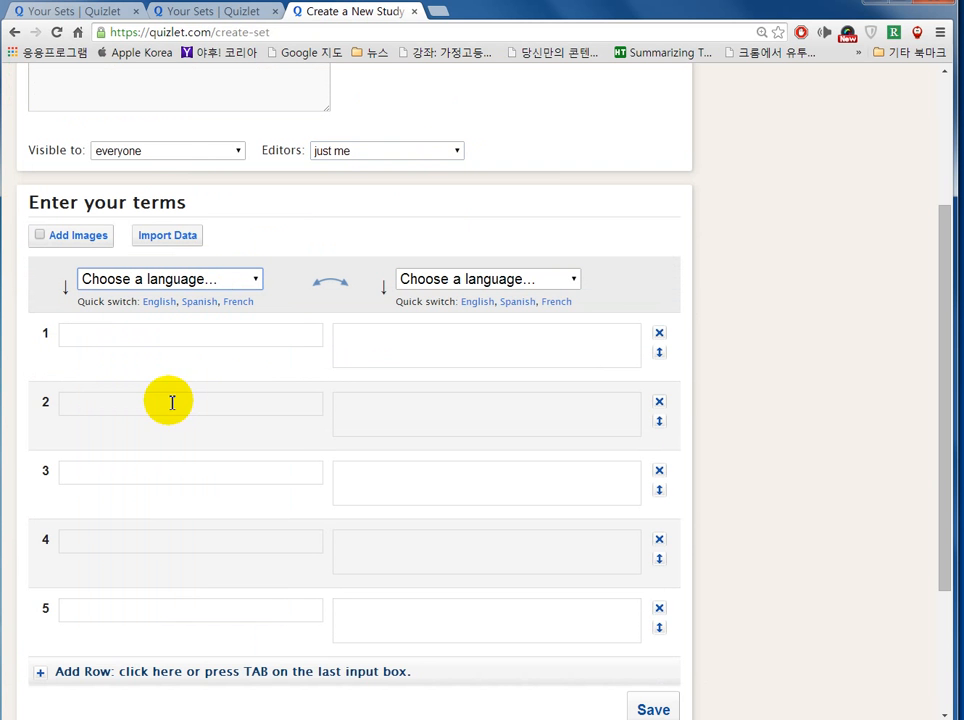
click(437, 281)
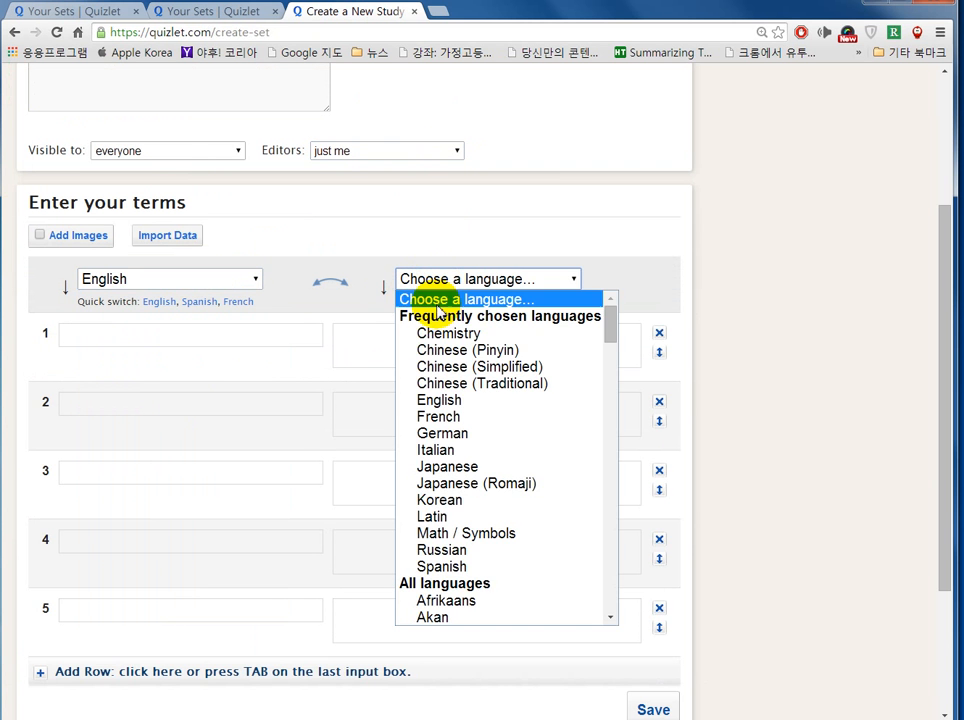
click(449, 507)
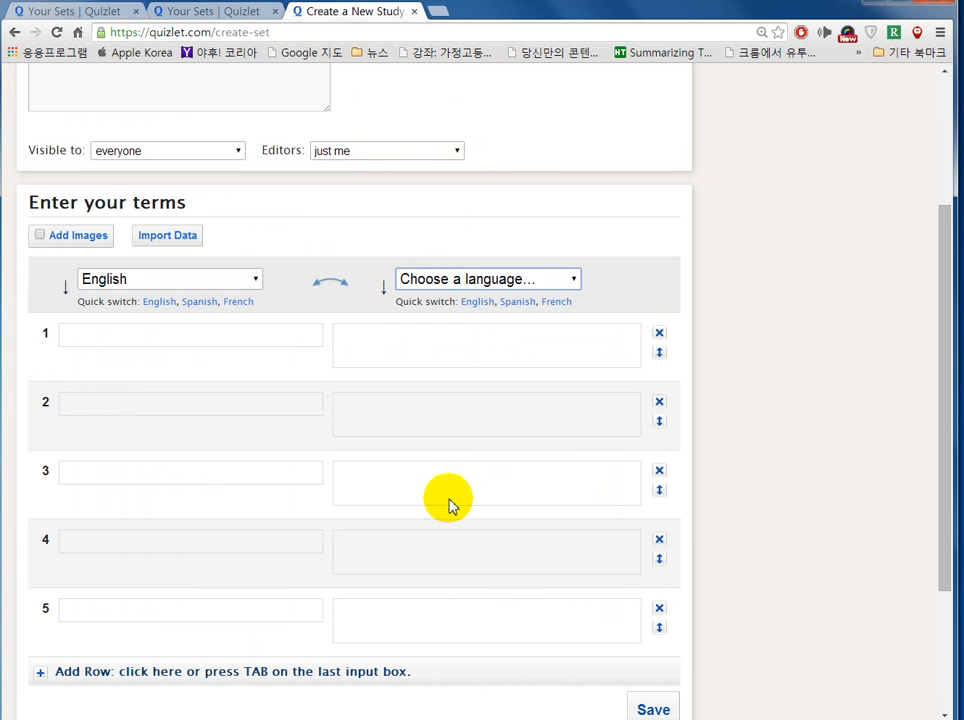
Step: Enter smile as term 1 and use the suggested definition 미소
click(122, 336)
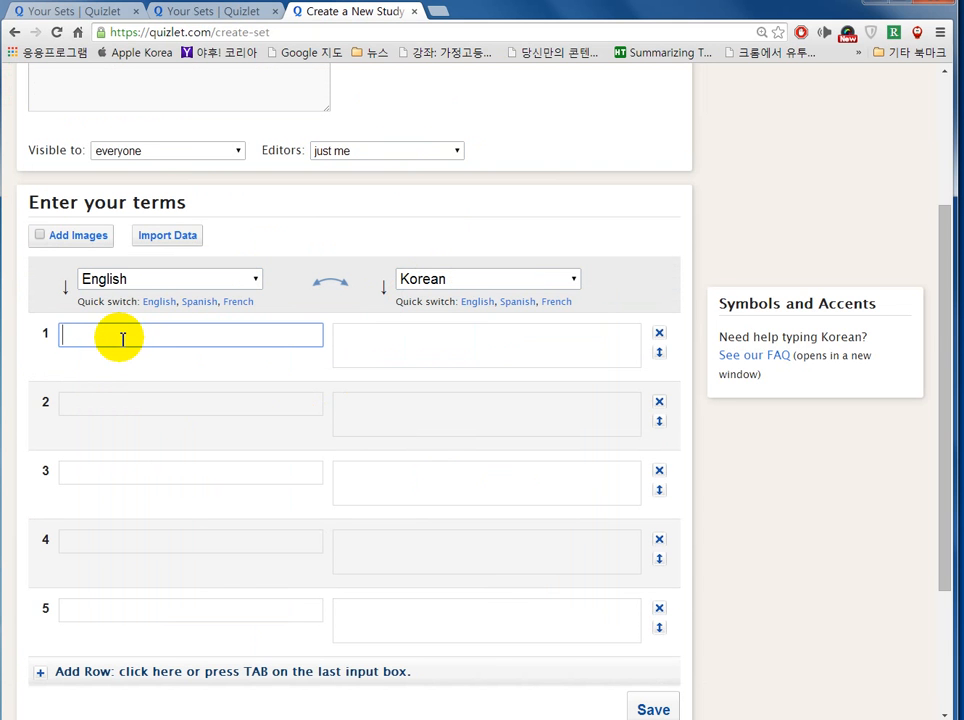
text(ㄴ)
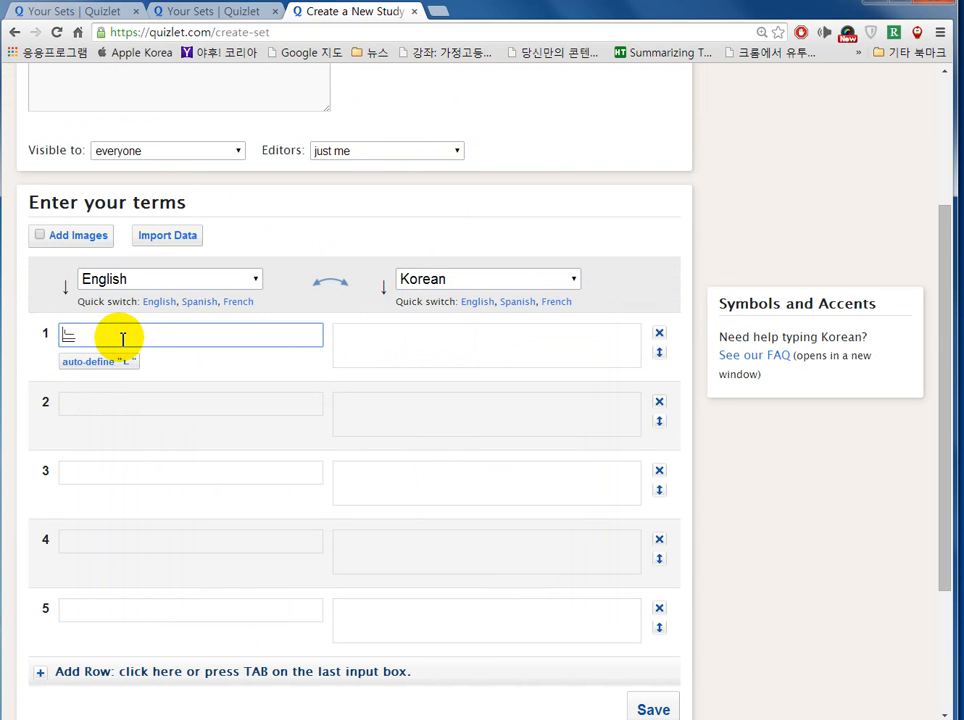
text(초)
key(BackSpace)
key(BackSpace)
key(BackSpace)
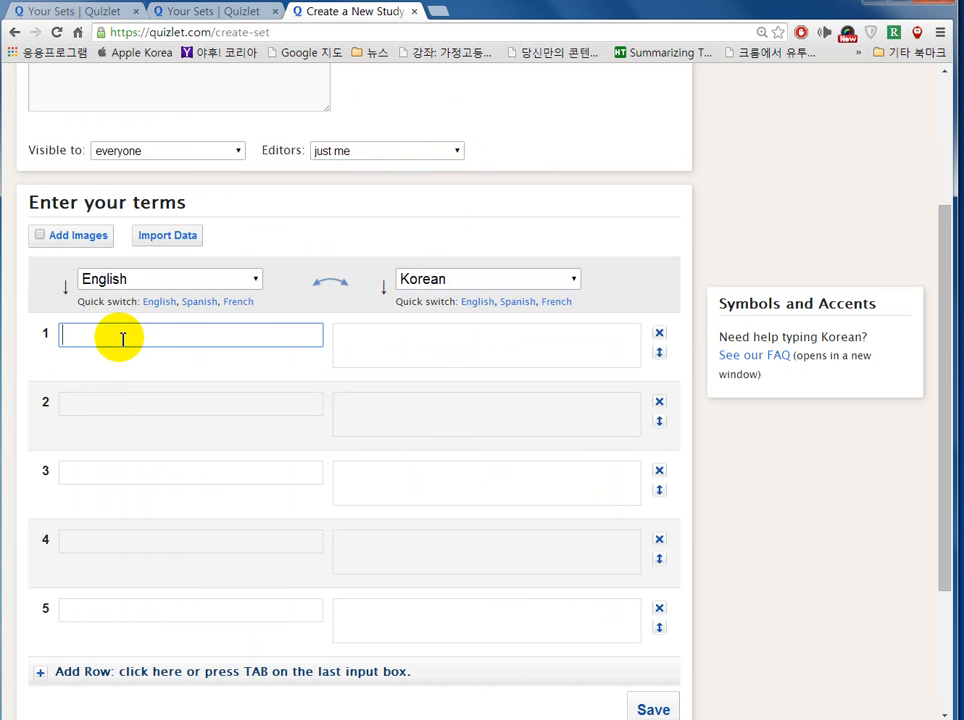
text(smile)
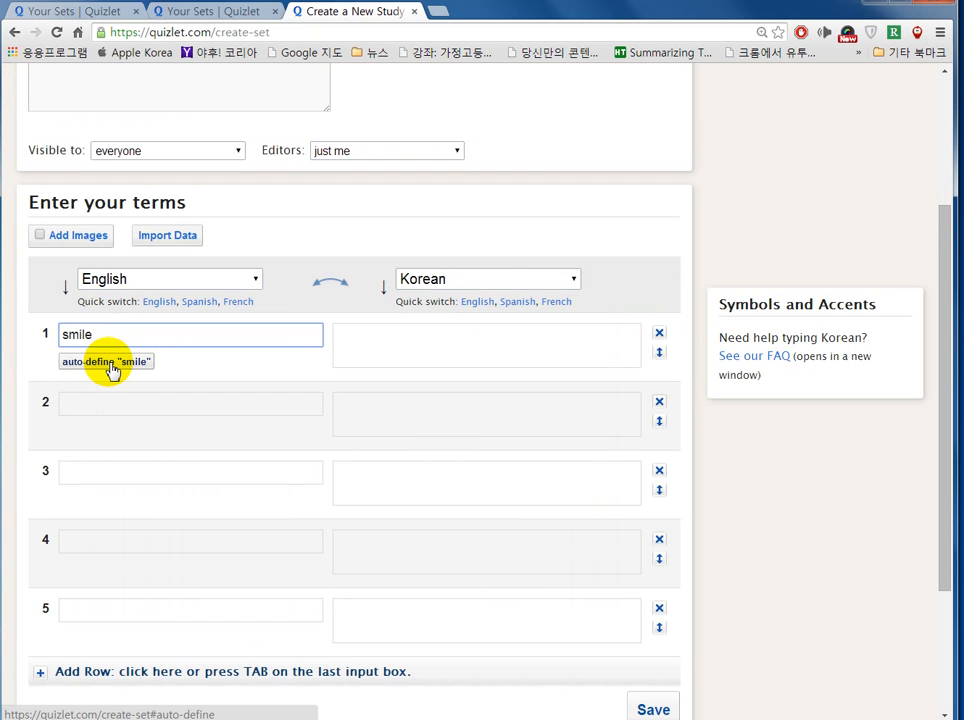
click(112, 362)
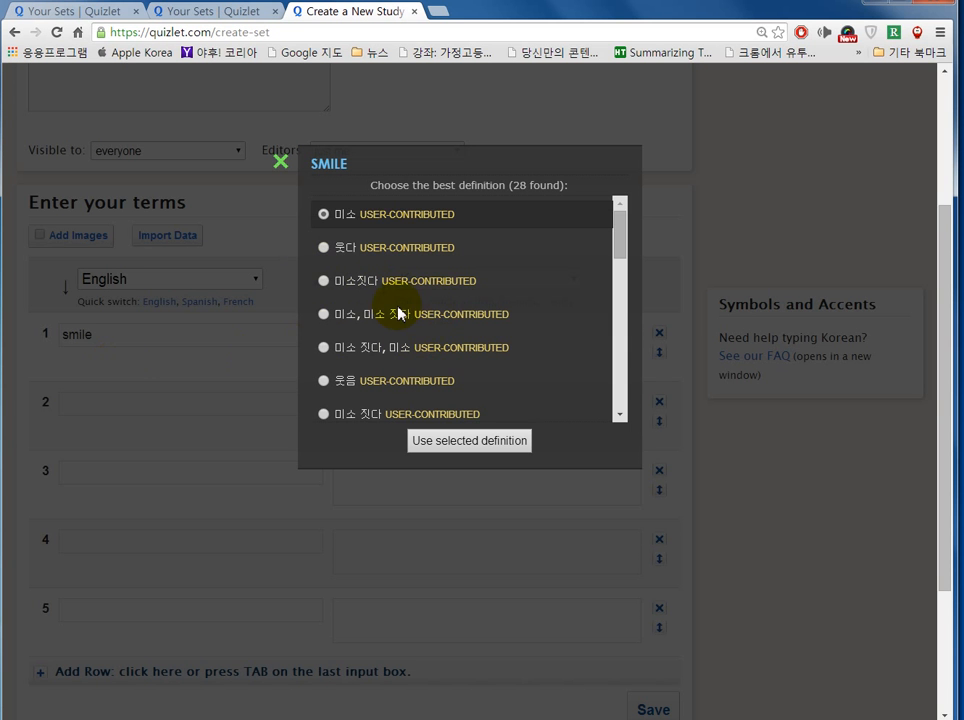
click(427, 442)
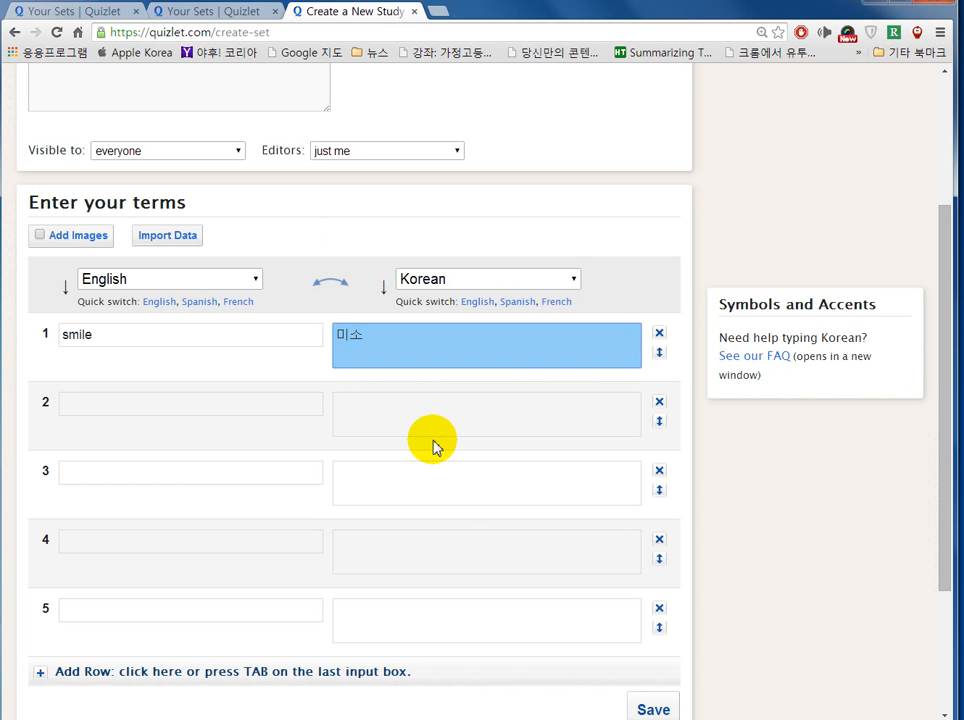
click(287, 362)
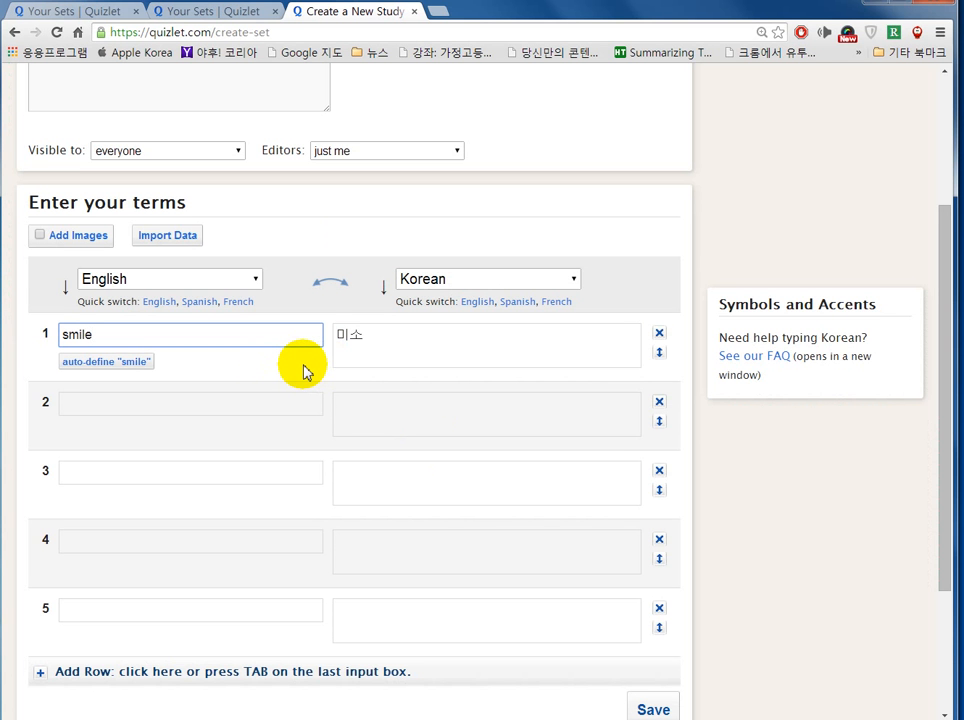
Step: Enable Add Images and attach the first image-search photo to the smile card
click(41, 236)
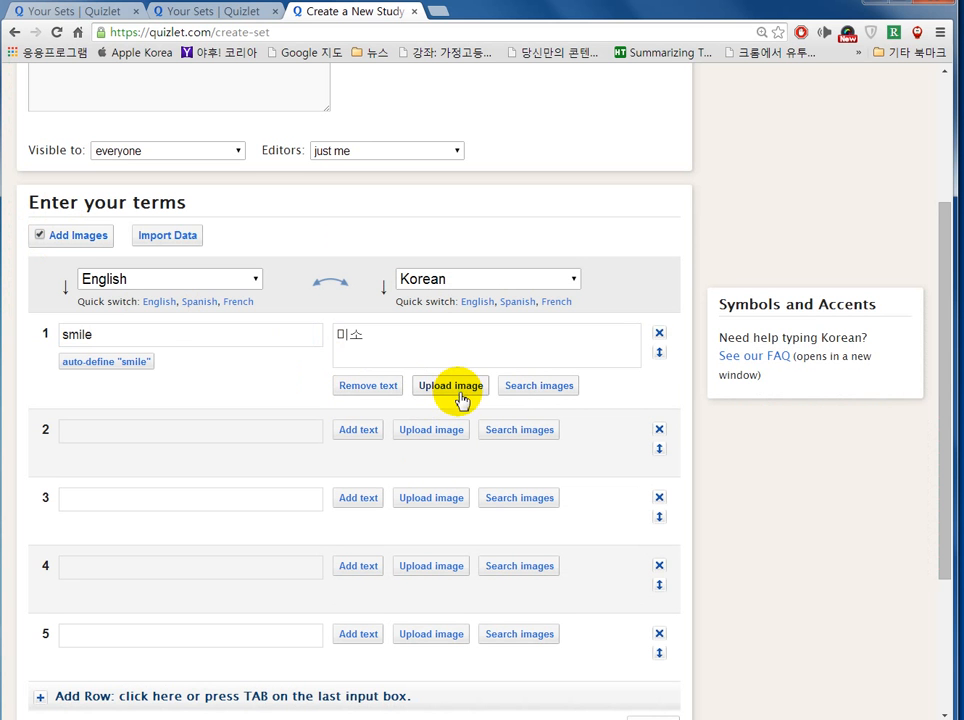
click(530, 387)
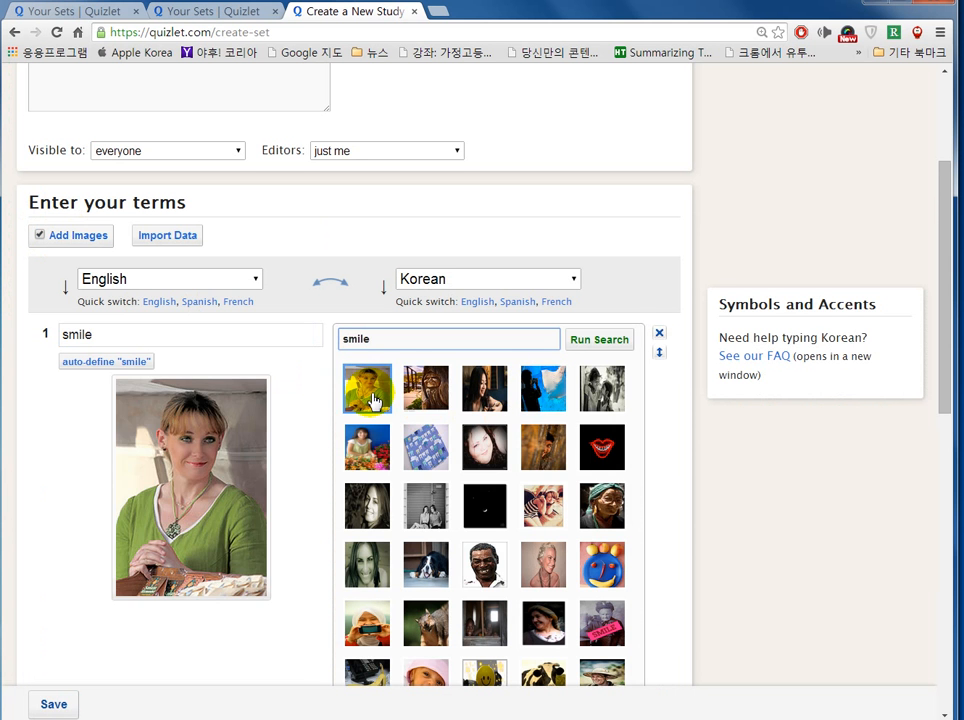
click(373, 400)
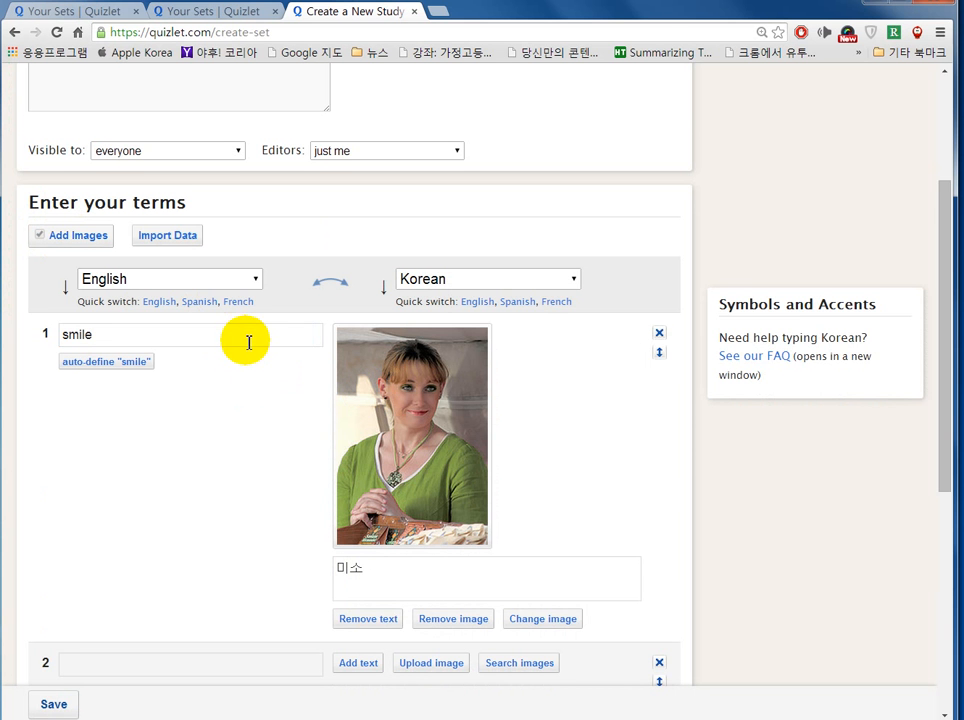
scroll(242, 347, down, 1)
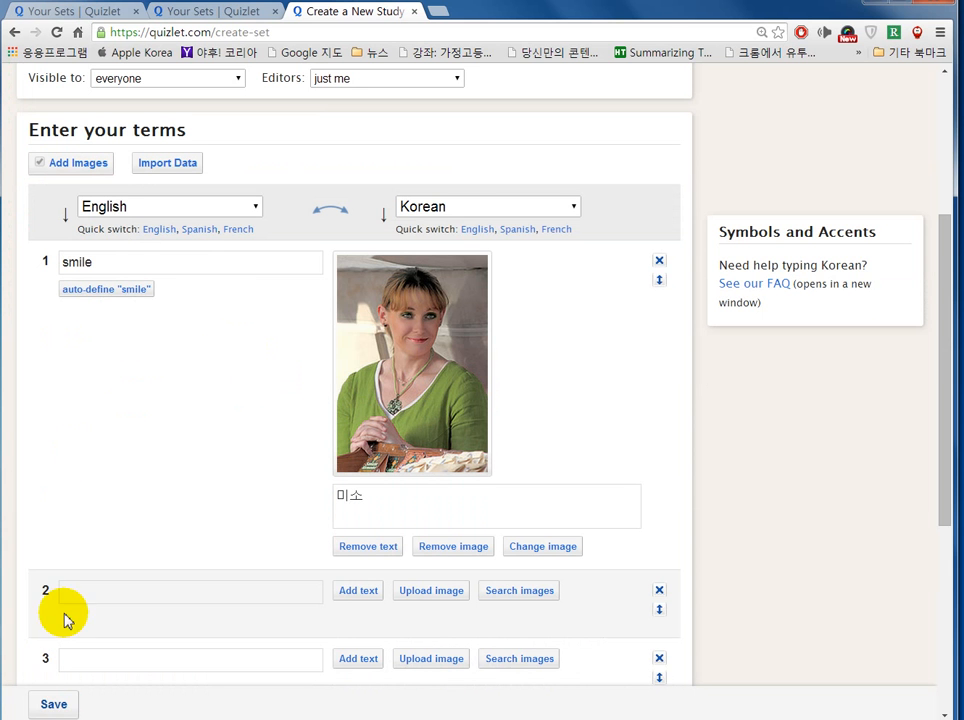
Step: Copy the six English–Korean word pairs from Notepad and return to the Quizlet page
click(65, 719)
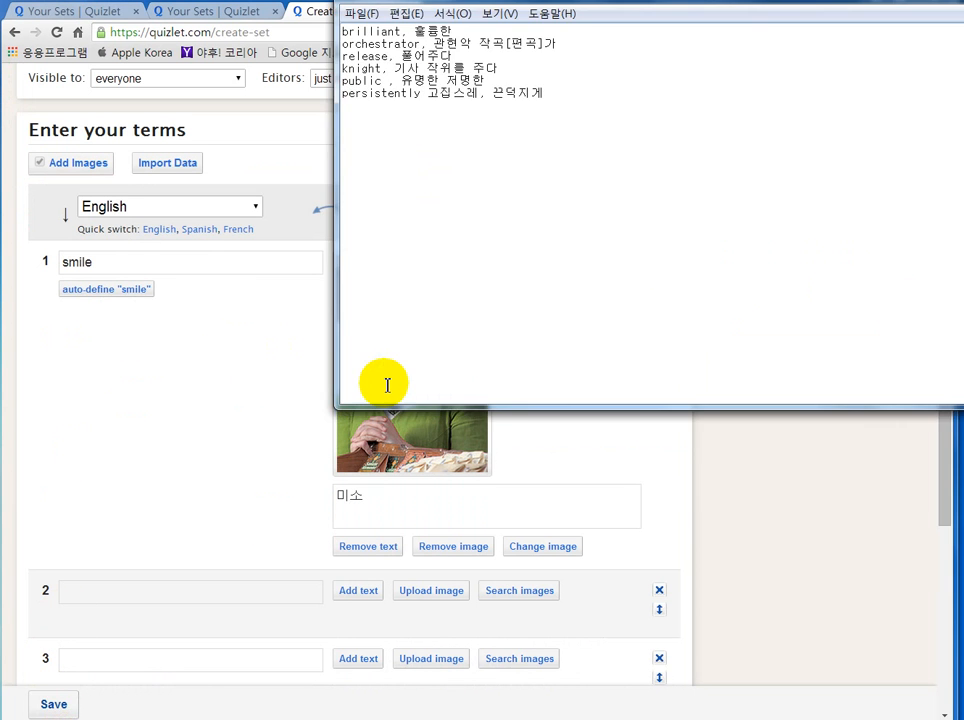
drag(556, 96, 345, 28)
key(ctrl+c)
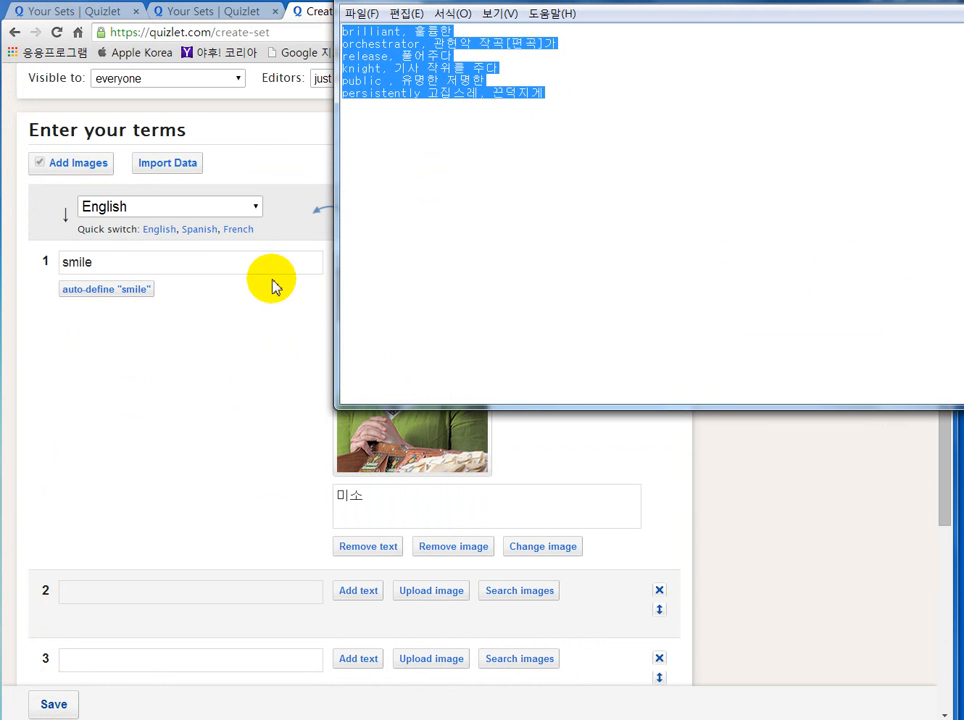
click(265, 172)
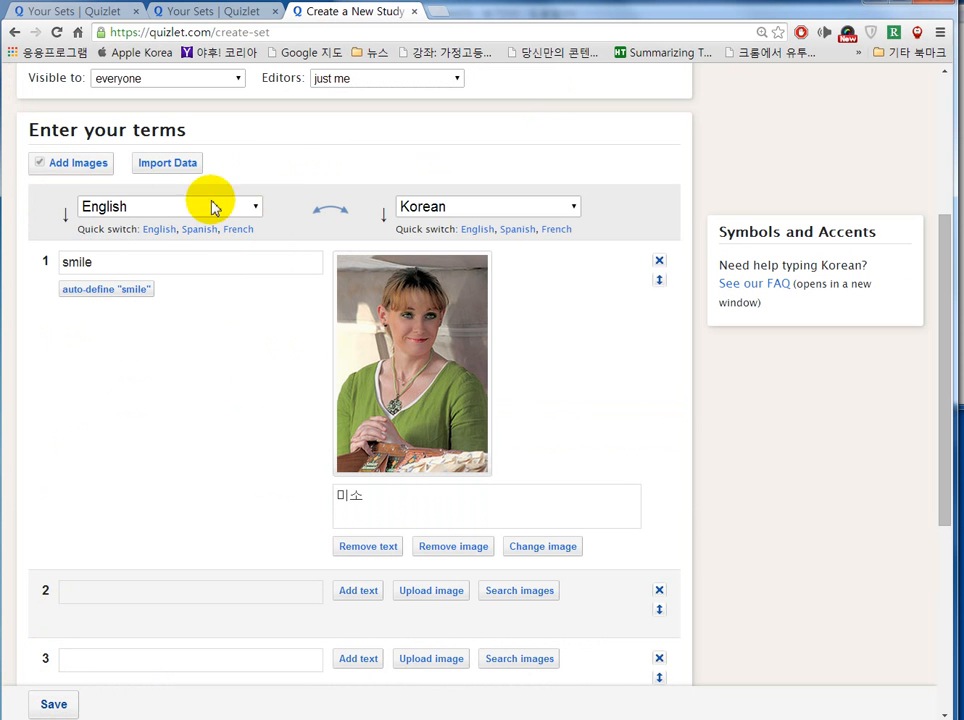
Step: Paste the six English–Korean word pairs into Import Data, split them at commas, tidy the release line, and import them
click(170, 170)
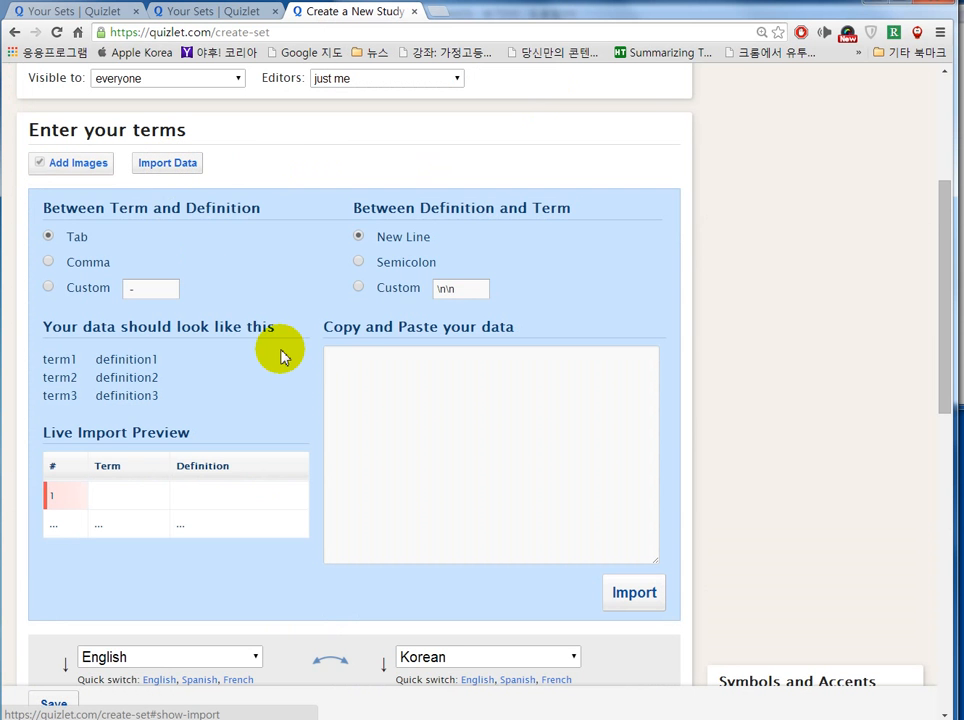
click(385, 379)
key(ctrl+v)
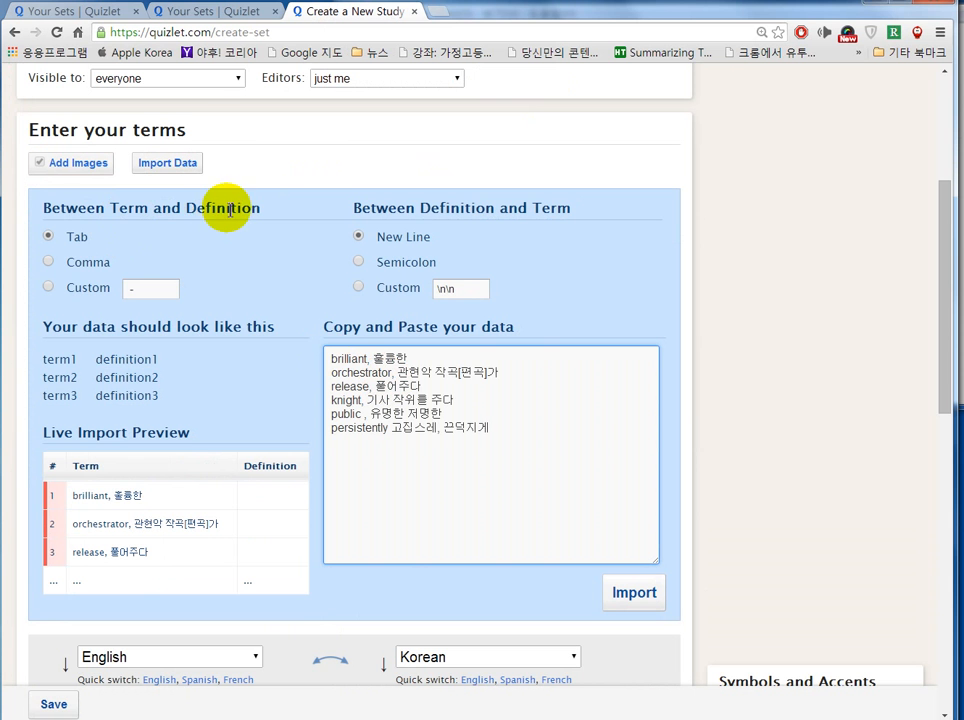
click(49, 263)
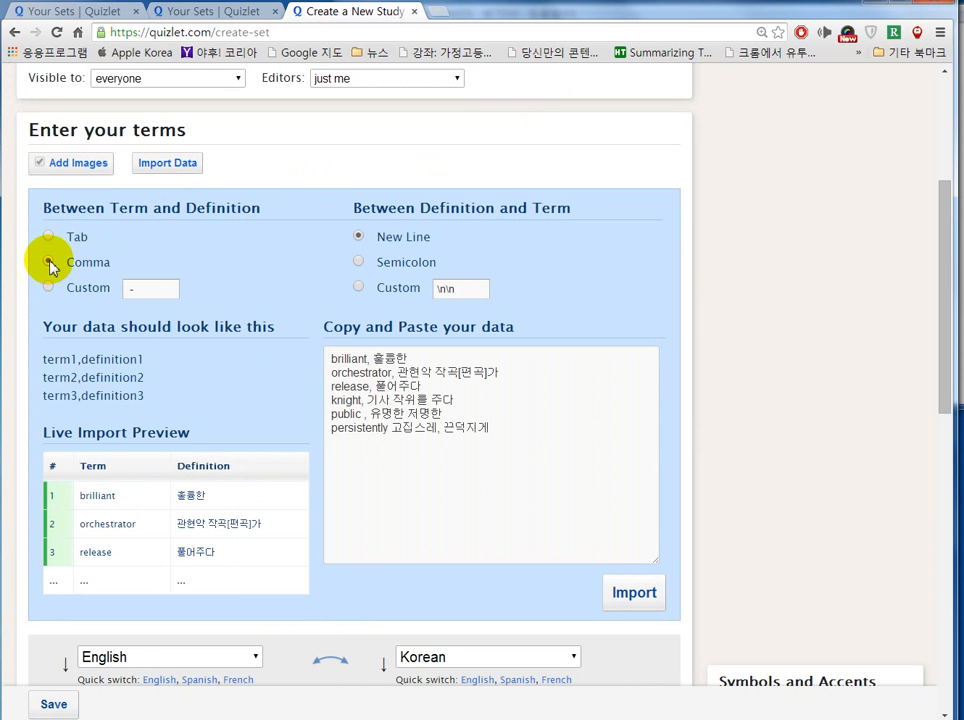
click(349, 362)
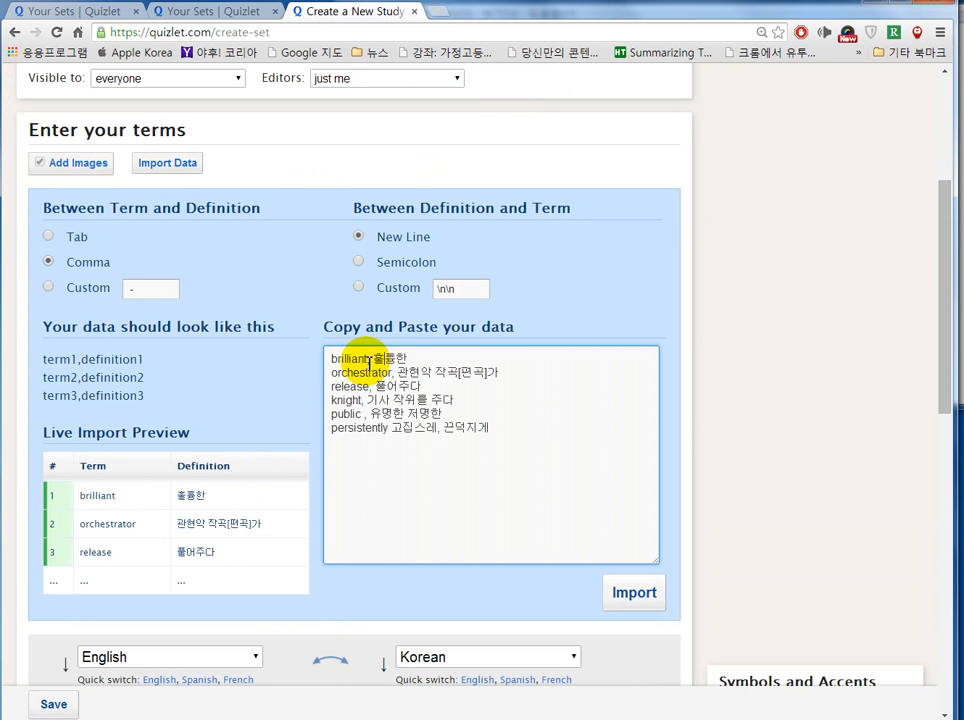
click(369, 388)
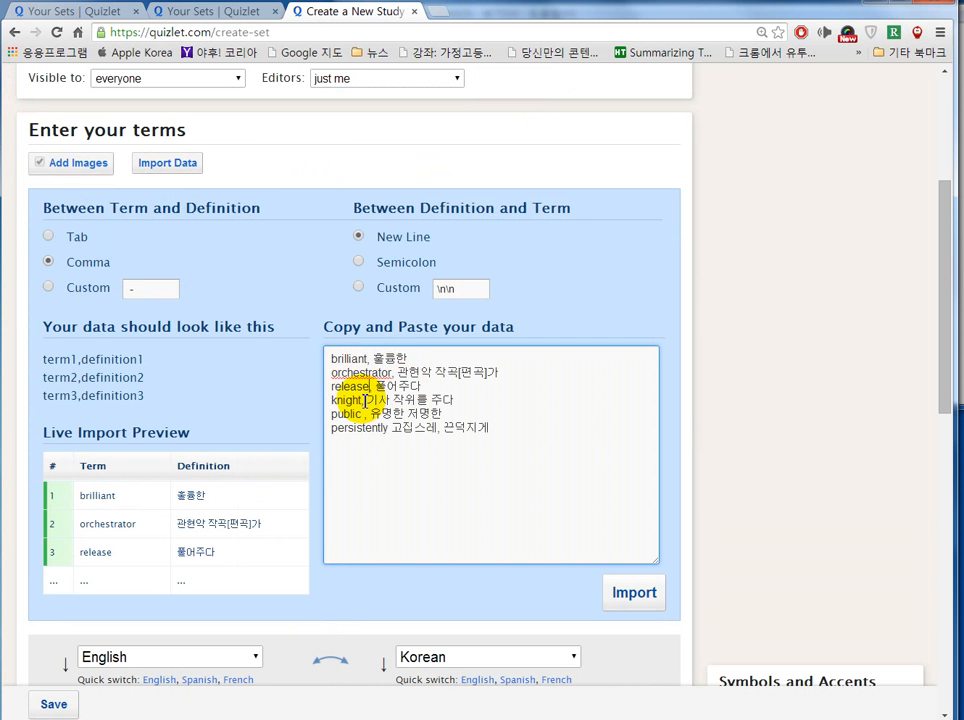
key(Delete)
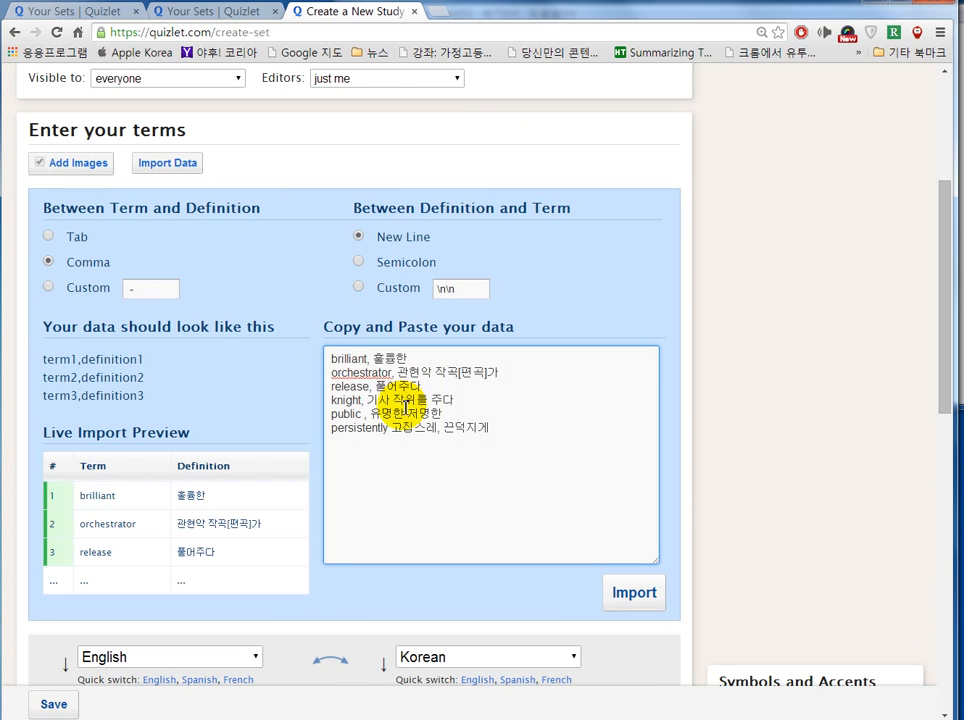
click(622, 595)
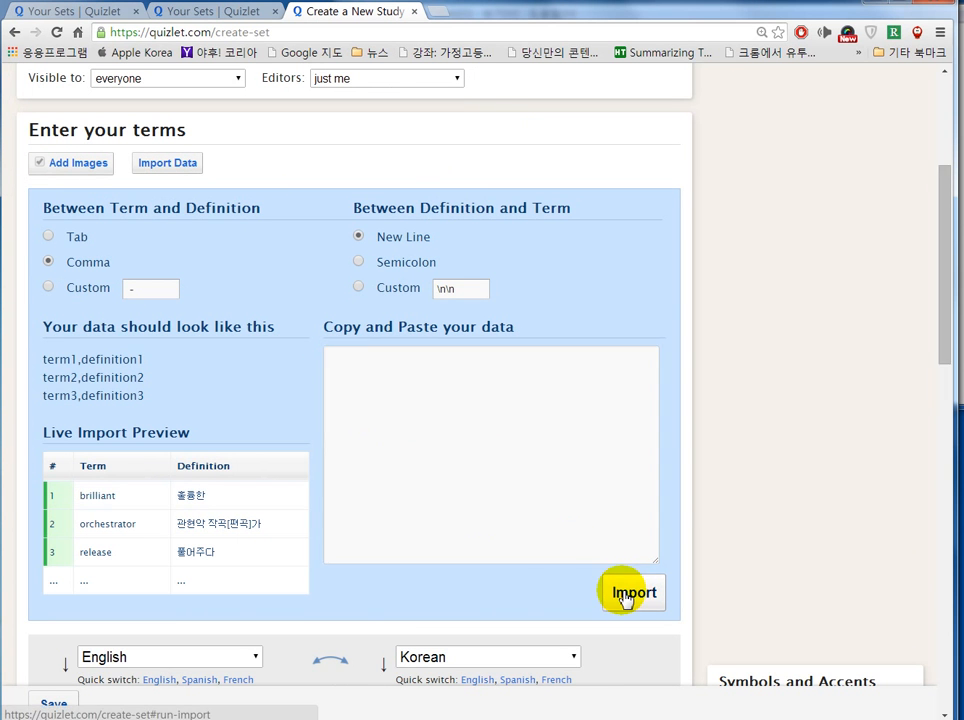
Step: Delete 고집스레 from term 7 so it reads just persistently
scroll(684, 497, down, 4)
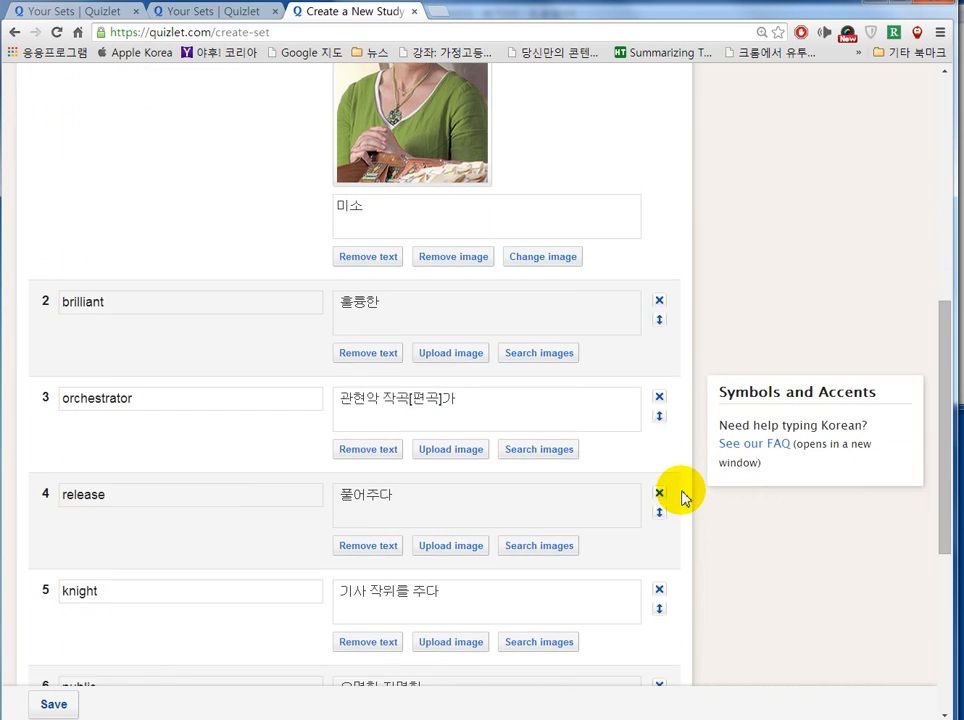
scroll(684, 497, down, 3)
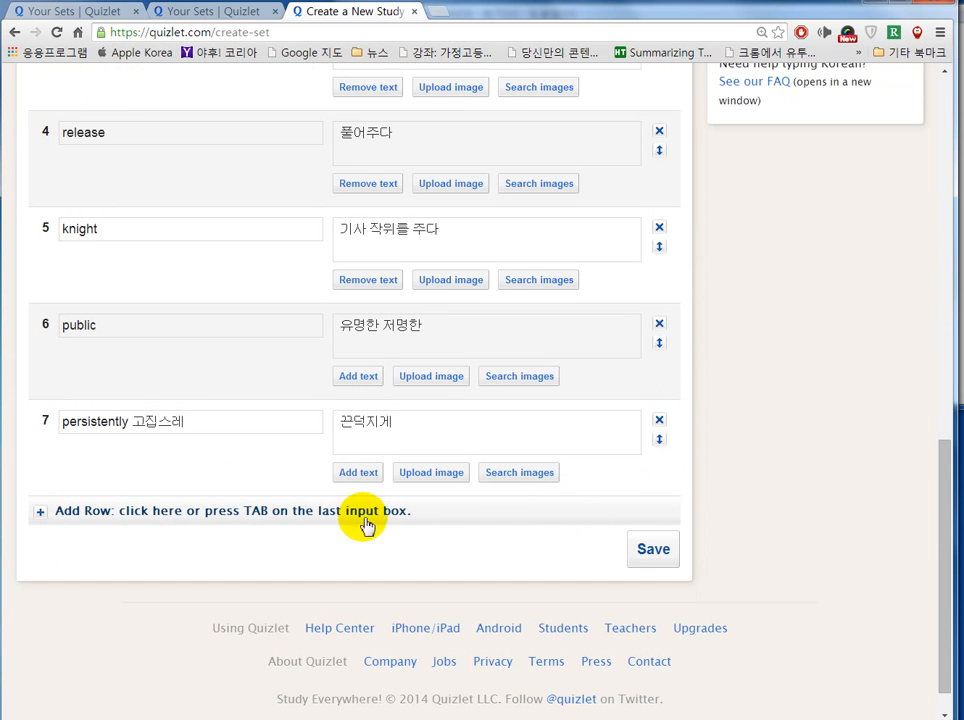
drag(134, 422, 196, 424)
key(BackSpace)
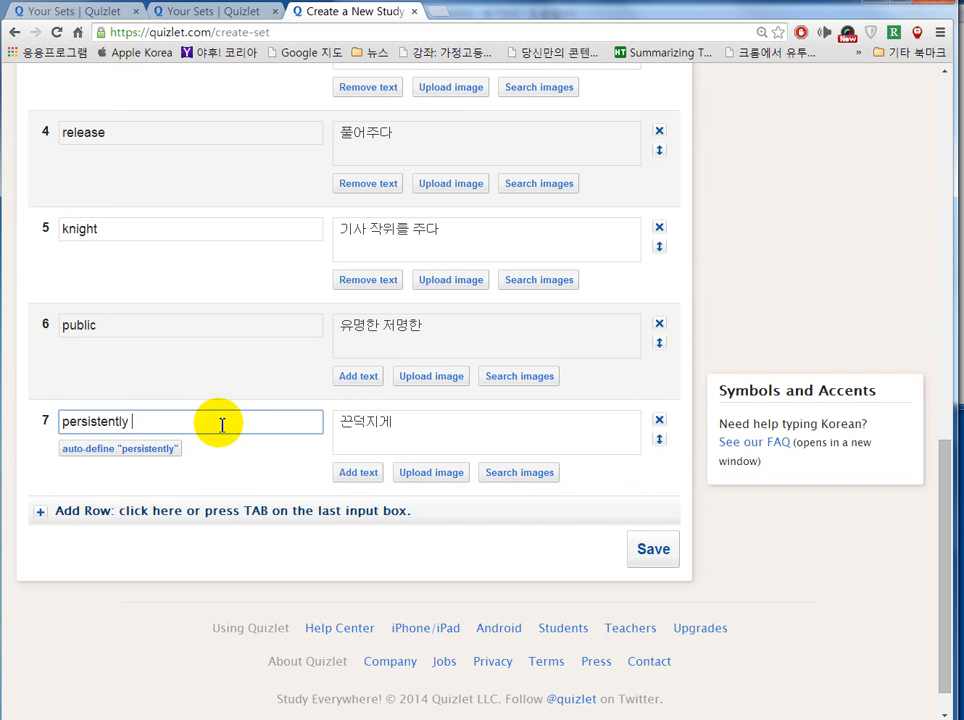
Step: Give the brilliant card the Brilliant Cube photo from image search
scroll(252, 420, up, 2)
scroll(254, 420, up, 3)
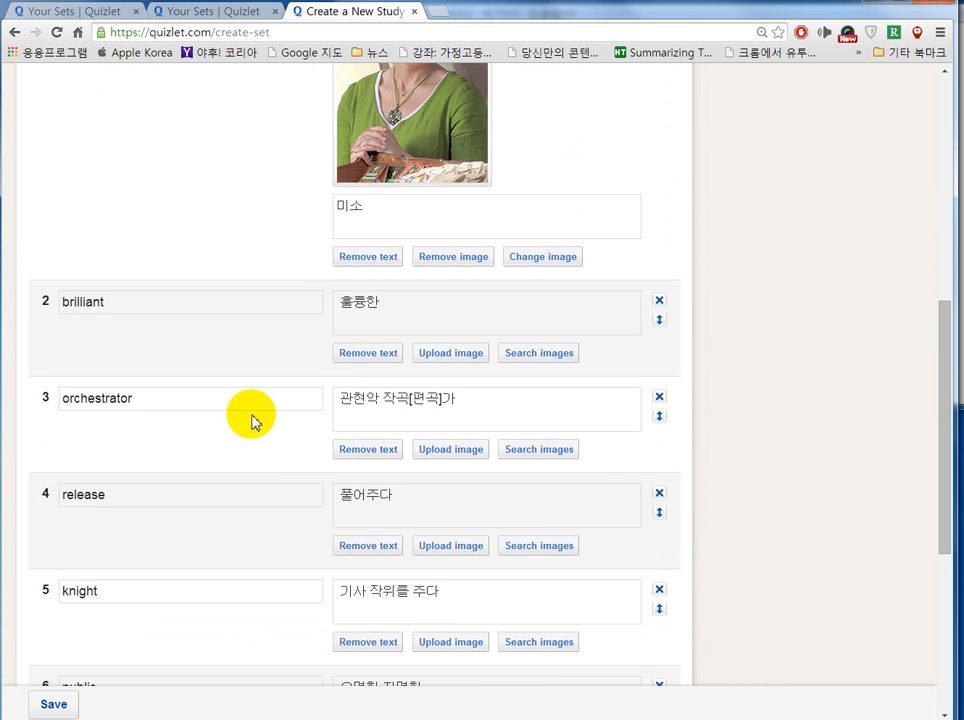
scroll(262, 424, down, 1)
scroll(258, 425, down, 1)
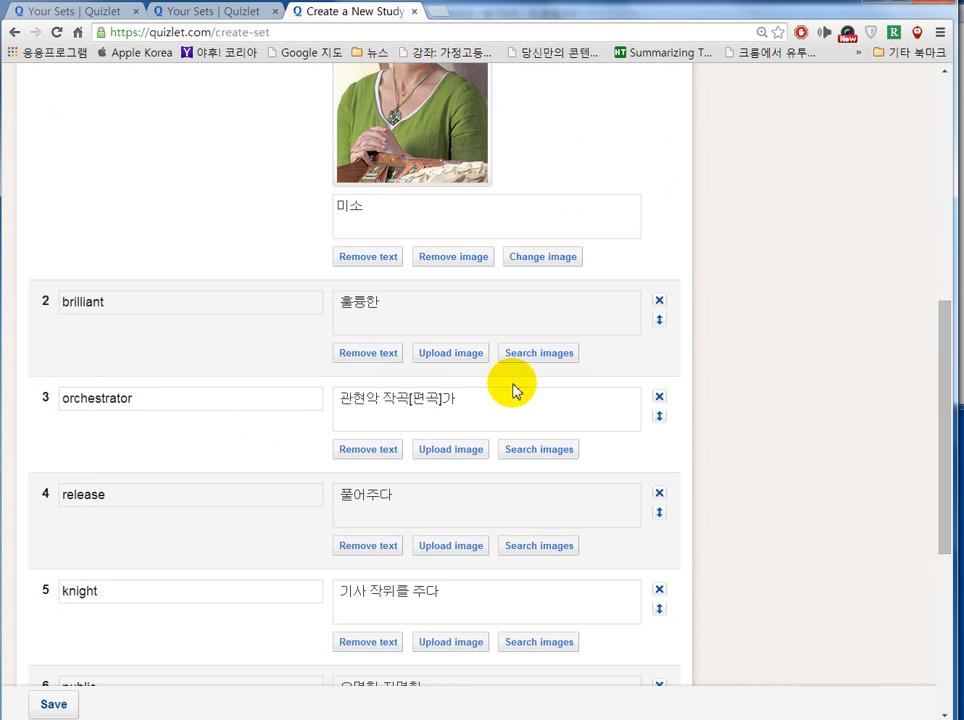
click(533, 355)
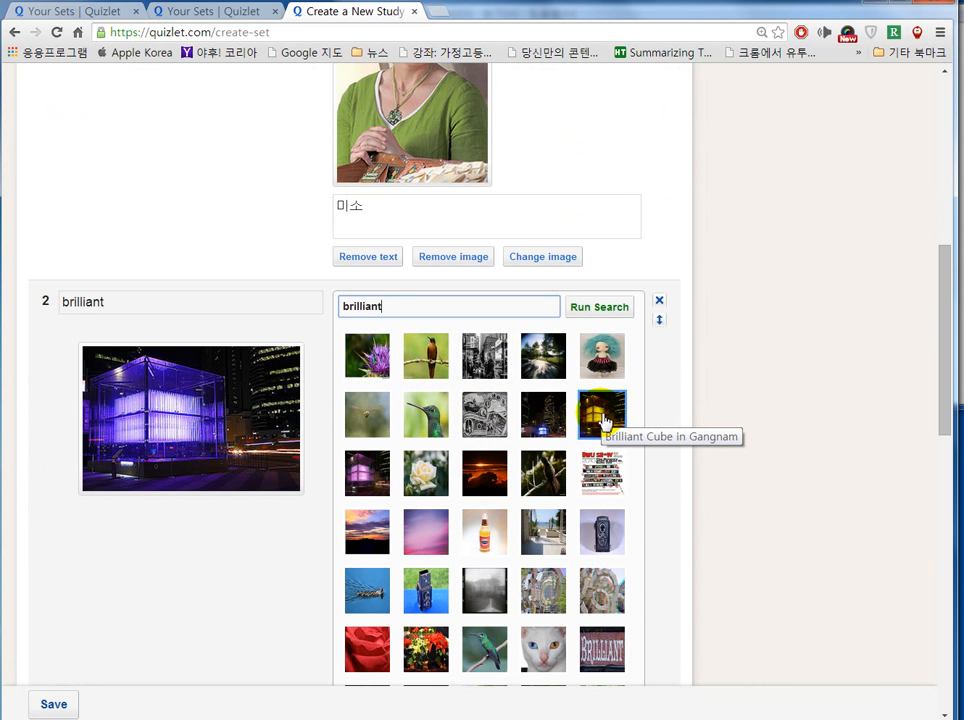
click(603, 421)
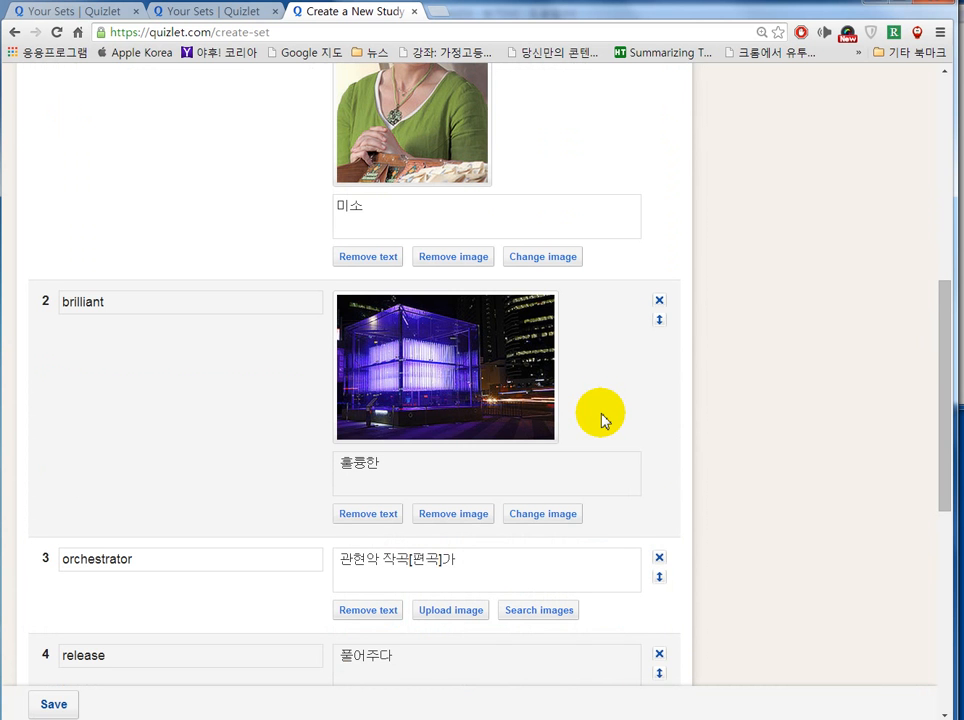
scroll(603, 421, down, 3)
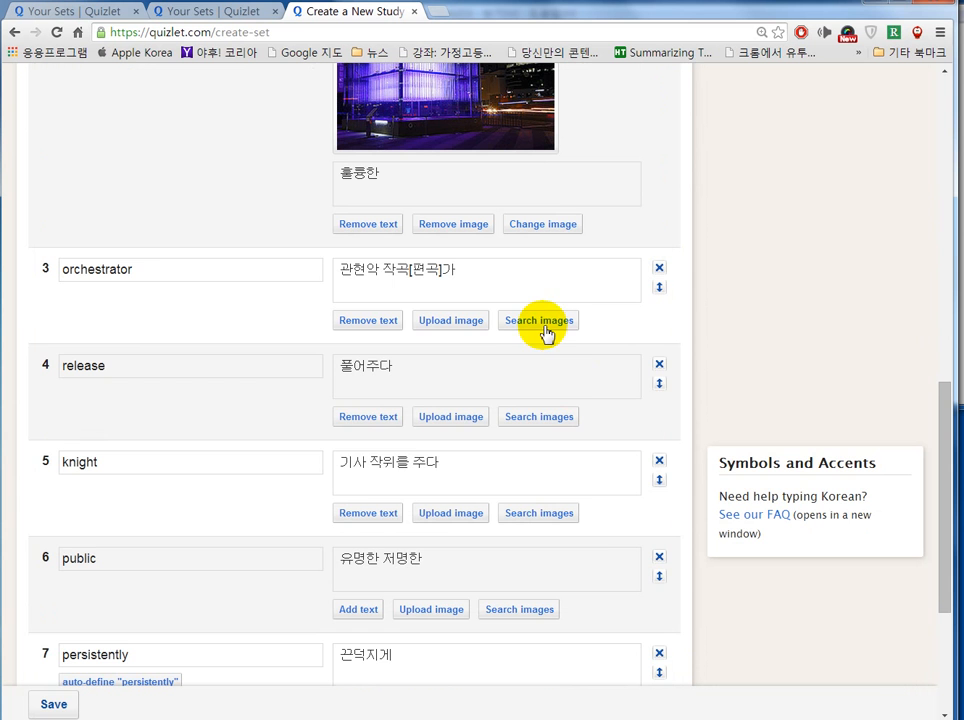
Step: Add pictures: concert hall for orchestrator, samurai figures for release, knight statue for knight
click(545, 325)
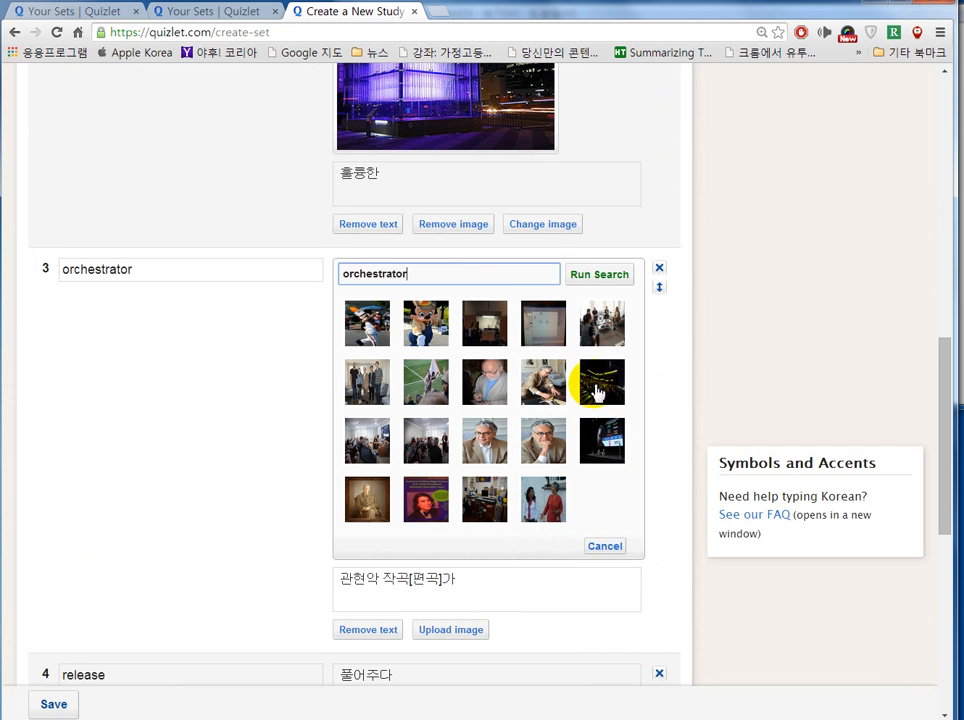
click(595, 390)
scroll(593, 390, down, 3)
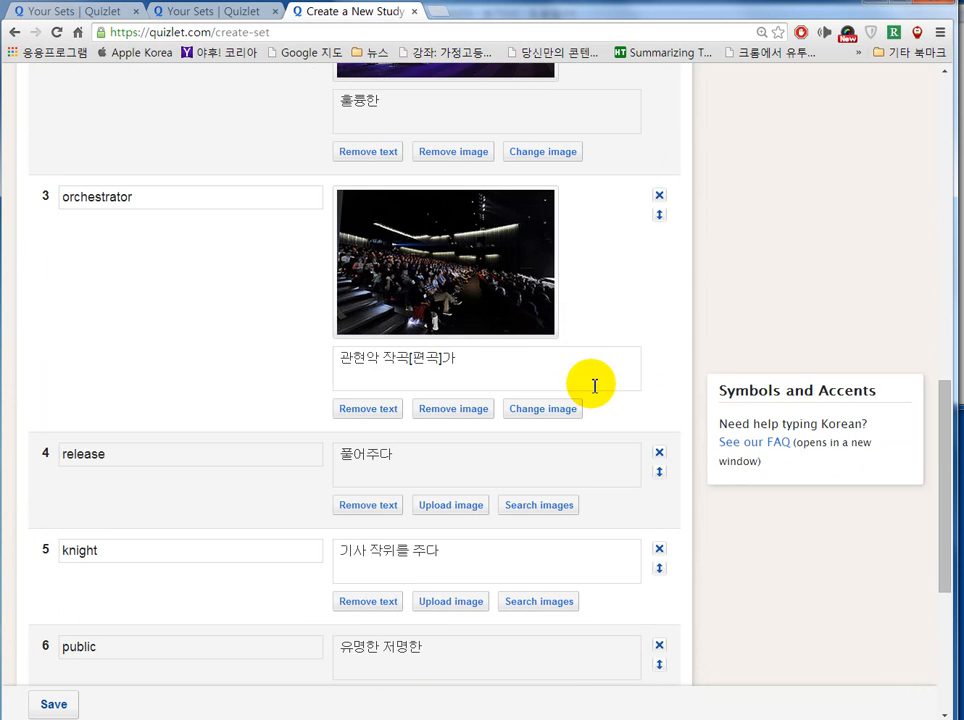
click(553, 436)
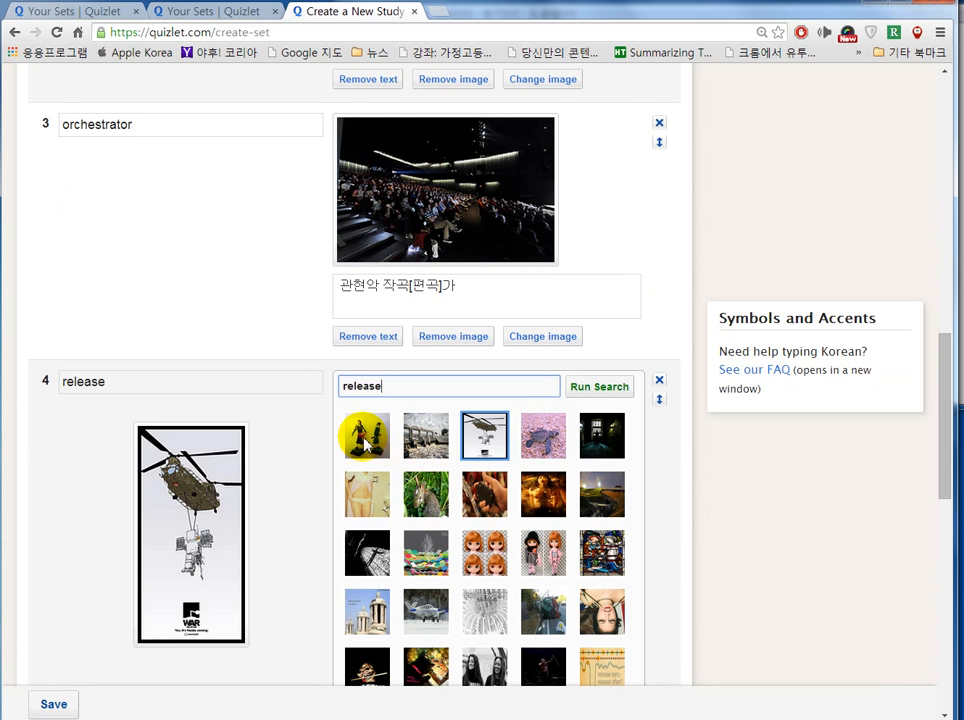
click(366, 443)
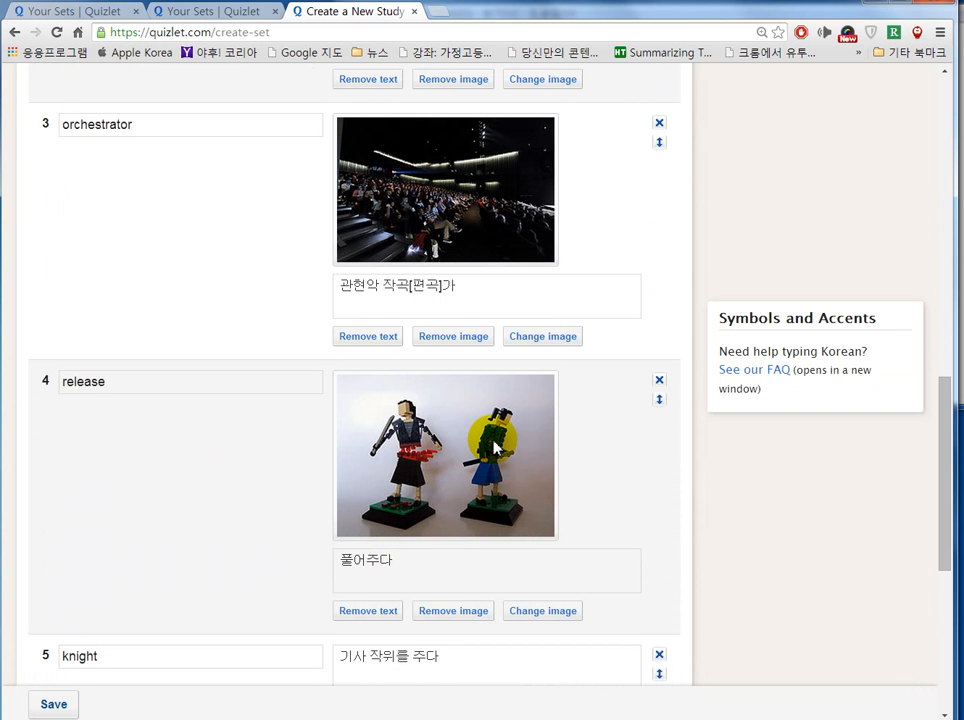
scroll(495, 443, down, 5)
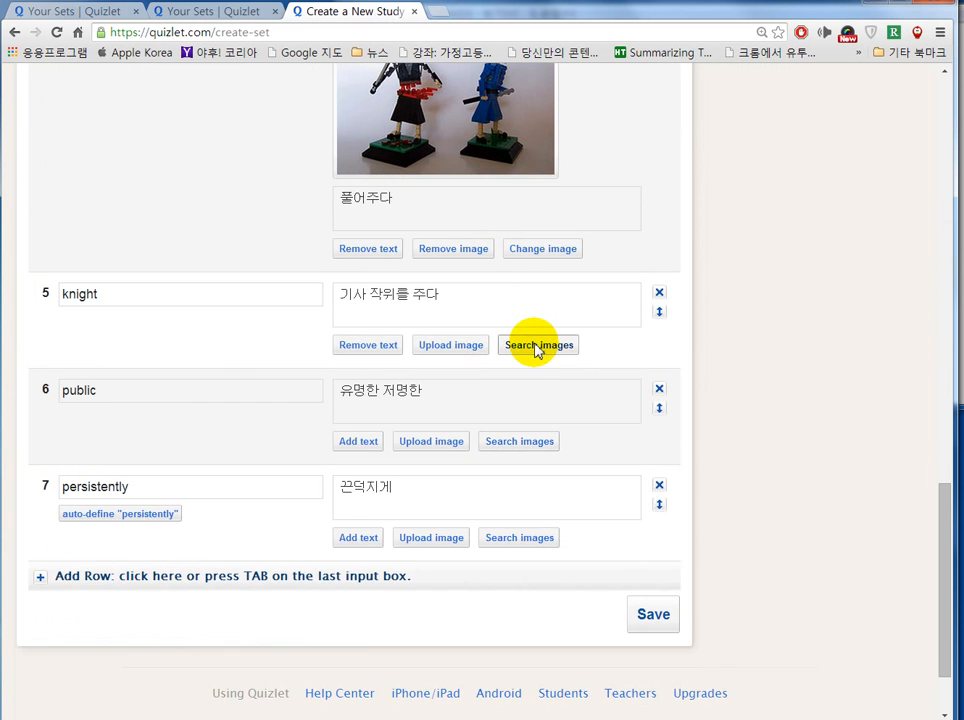
click(537, 346)
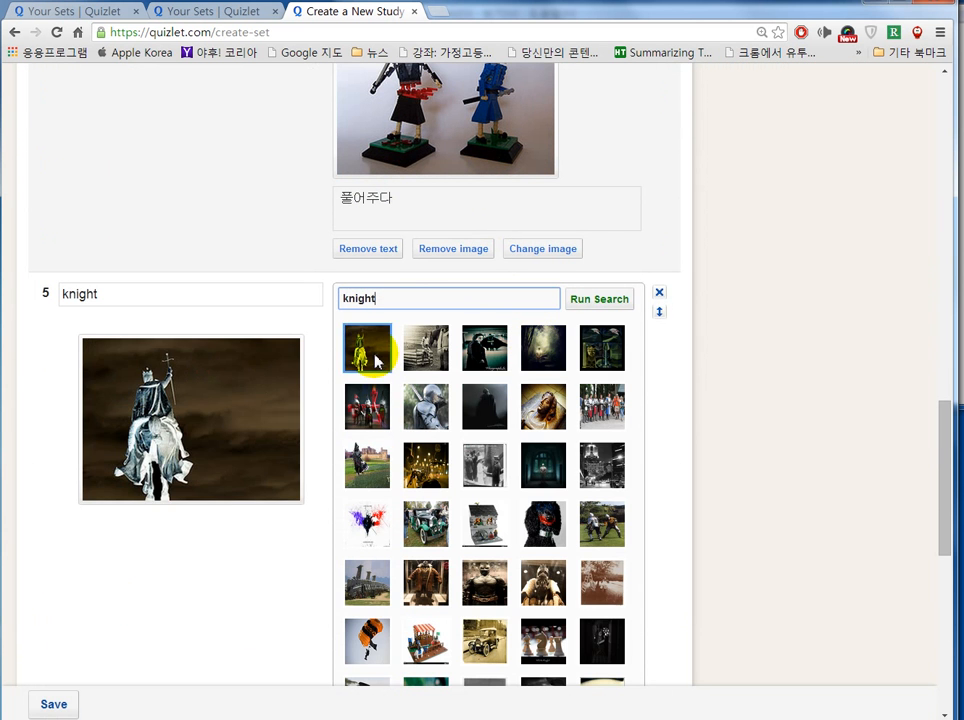
click(377, 357)
Step: Add the library staircase picture to public and the tricycle boy to persistently, then save the set
scroll(729, 473, down, 1)
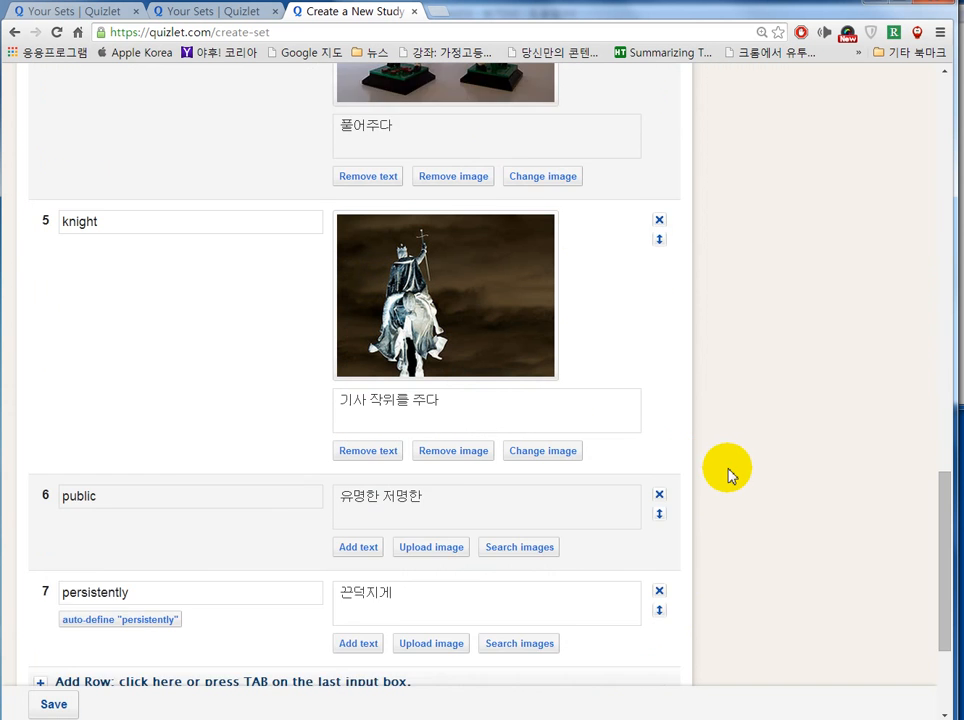
scroll(729, 473, down, 2)
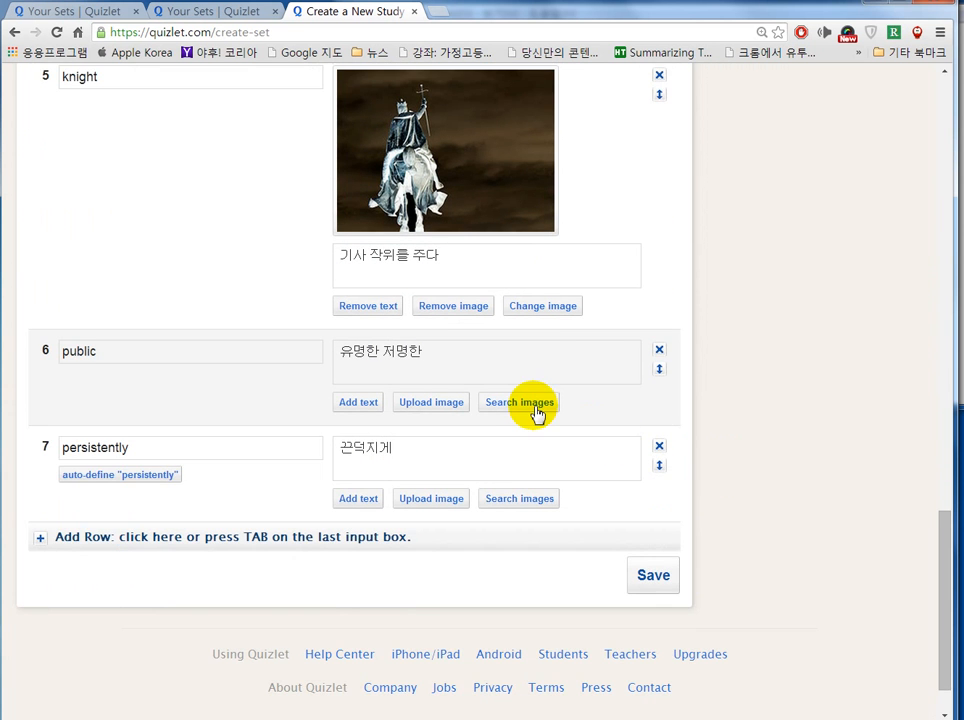
click(529, 410)
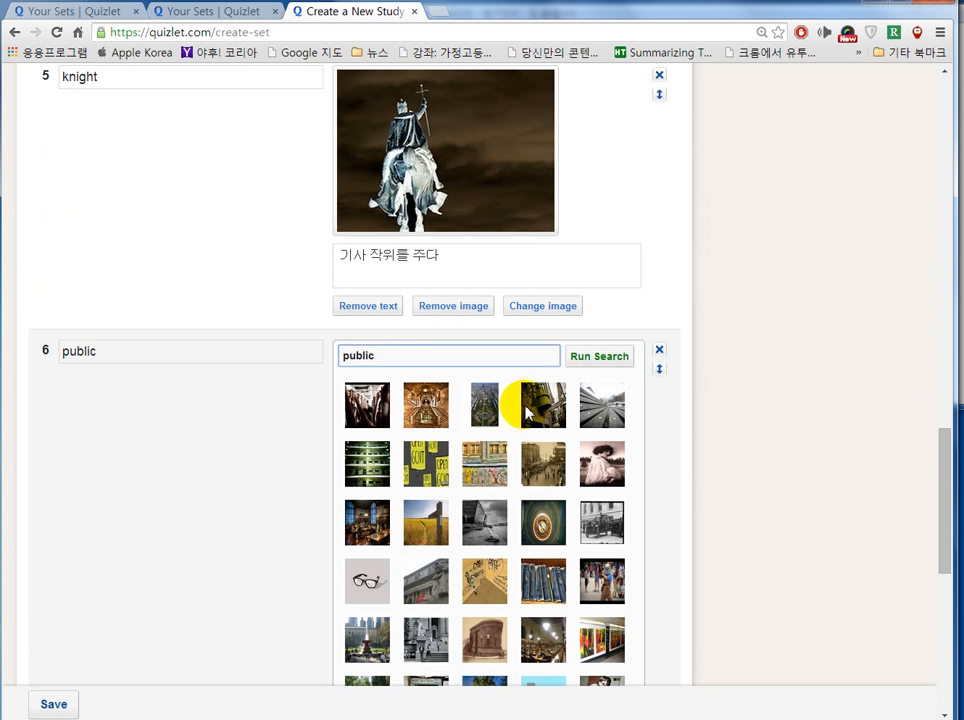
mouse_move(555, 422)
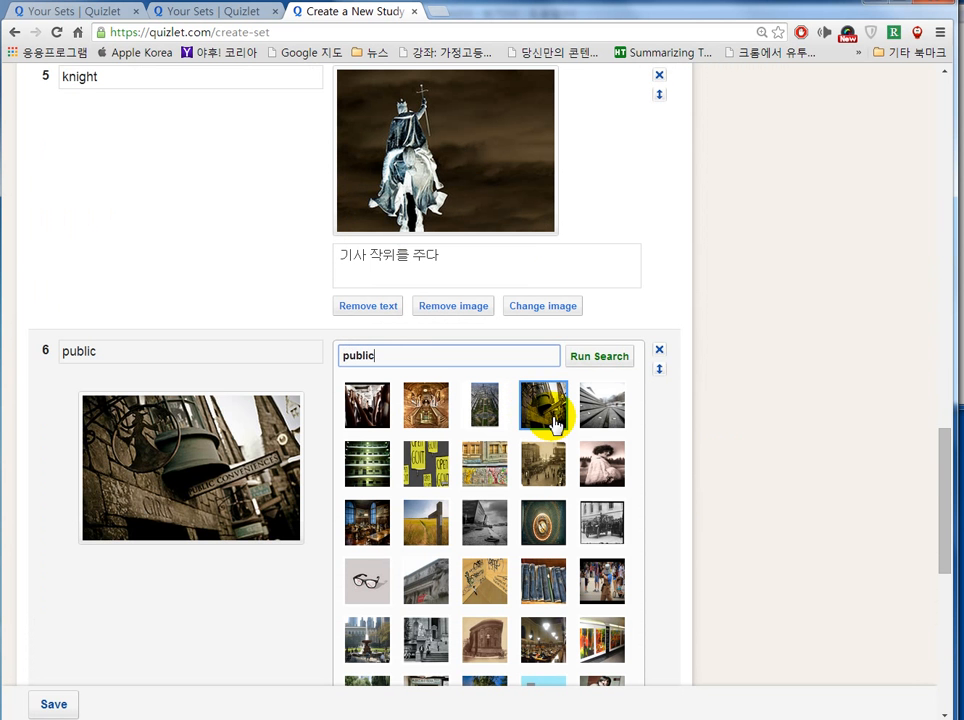
click(431, 412)
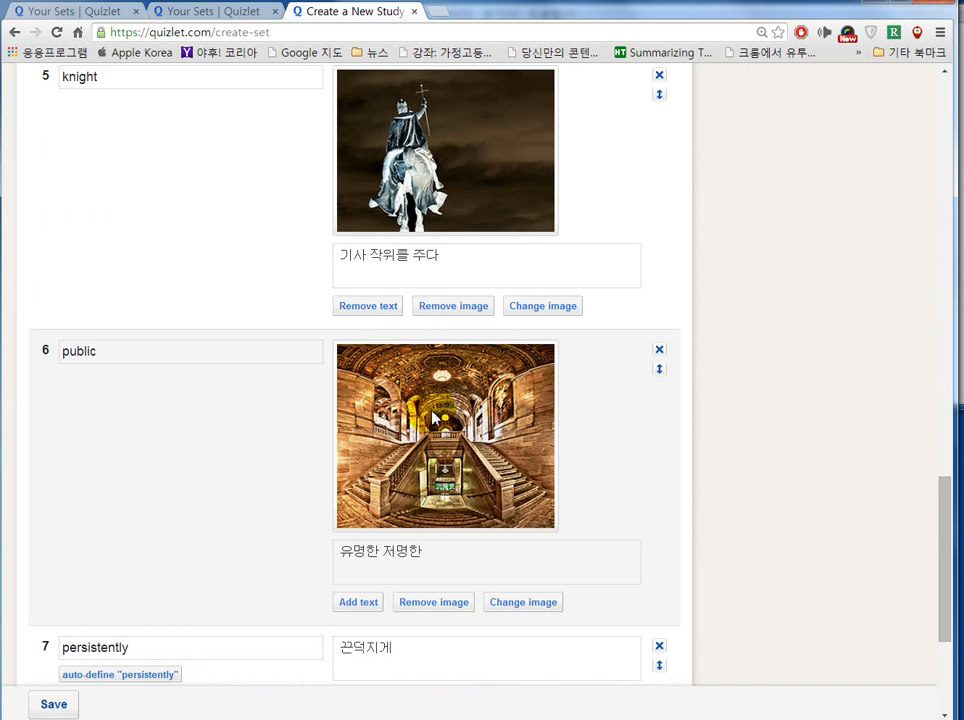
scroll(449, 406, down, 3)
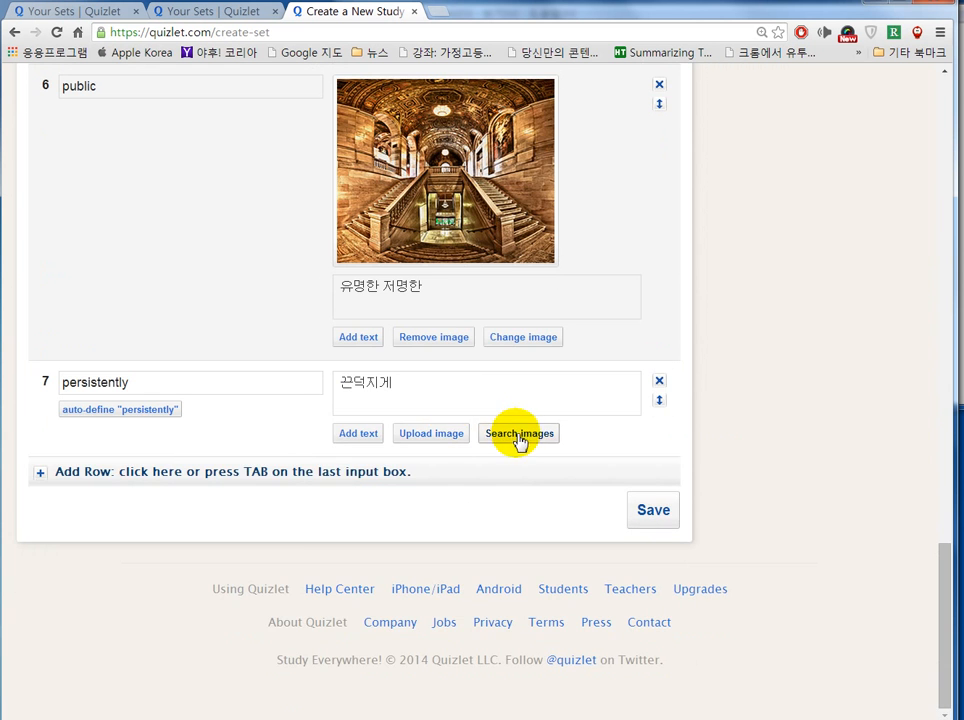
click(517, 438)
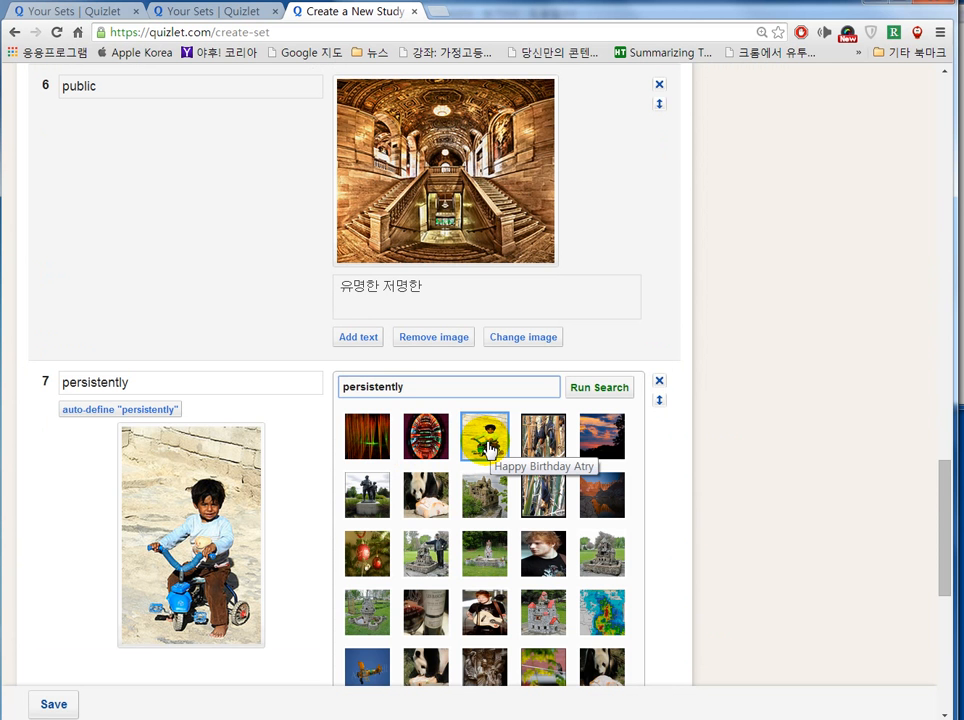
click(487, 447)
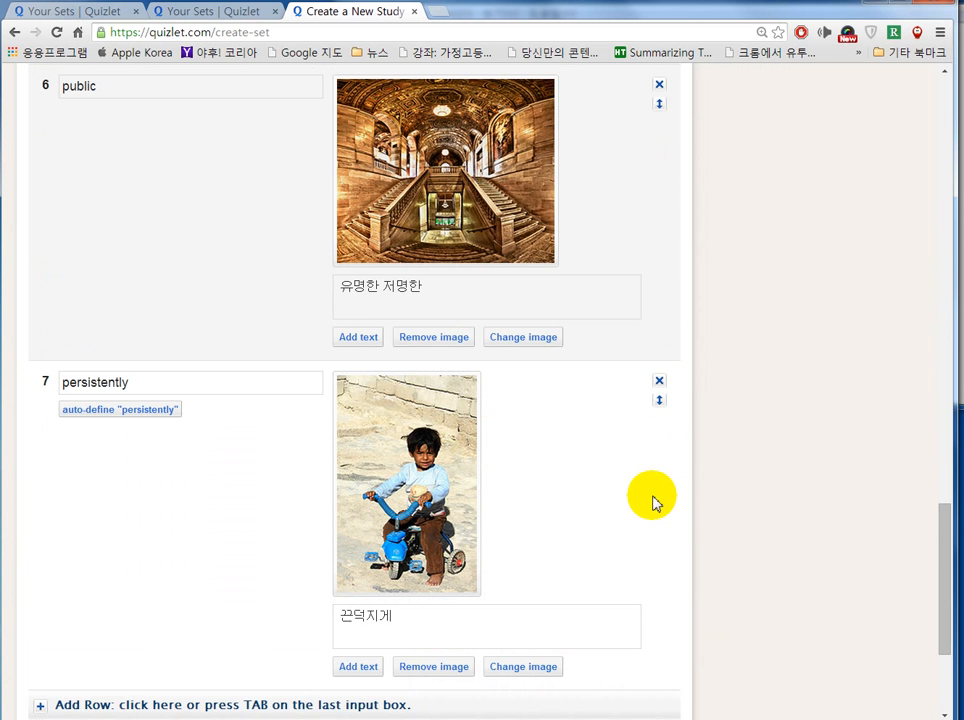
scroll(652, 503, down, 3)
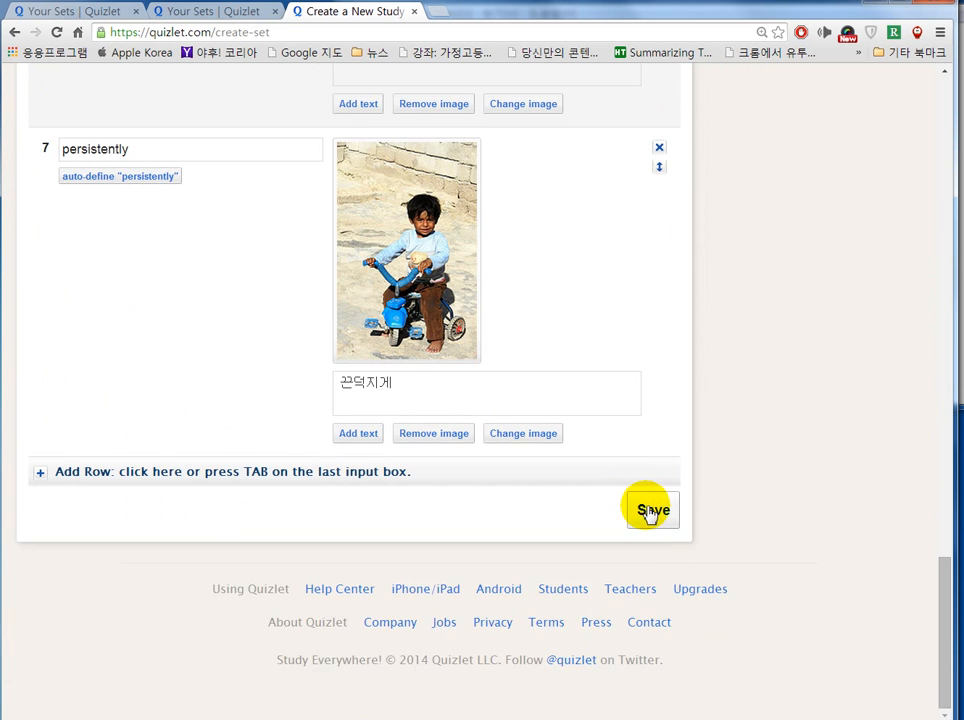
click(651, 510)
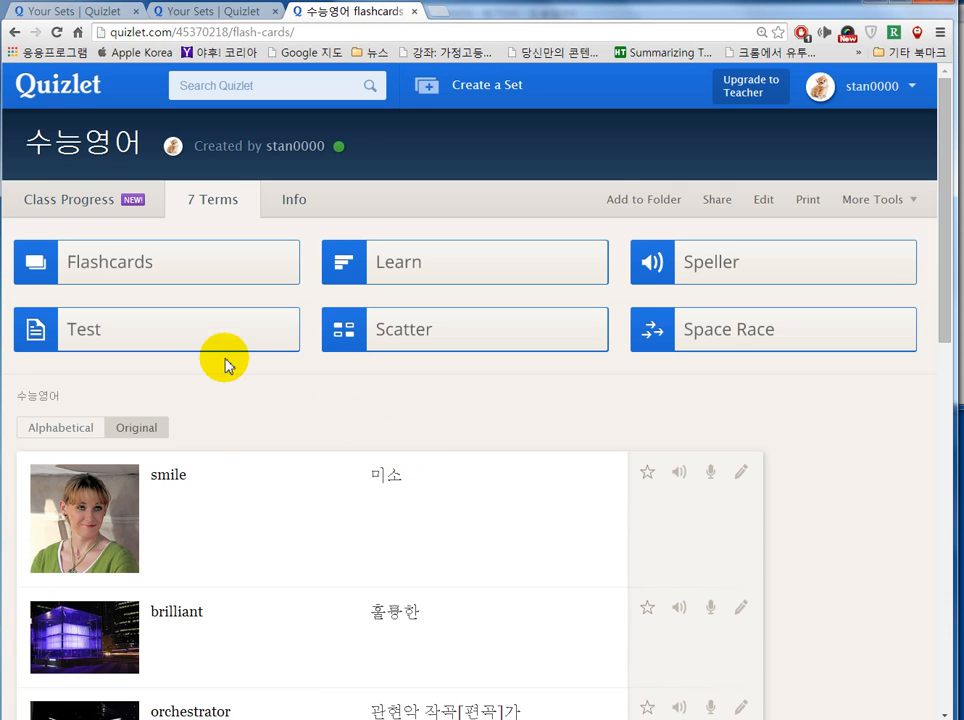
Step: Review 수능영어 in Flashcards, flipping the smile card and running then stopping autoplay
click(117, 270)
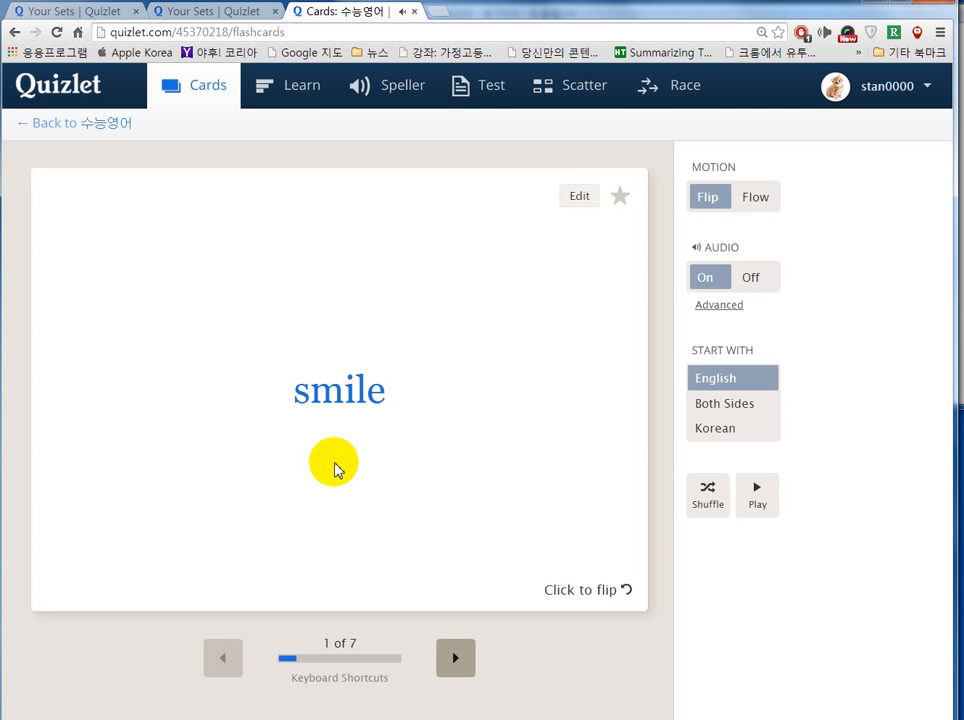
click(381, 503)
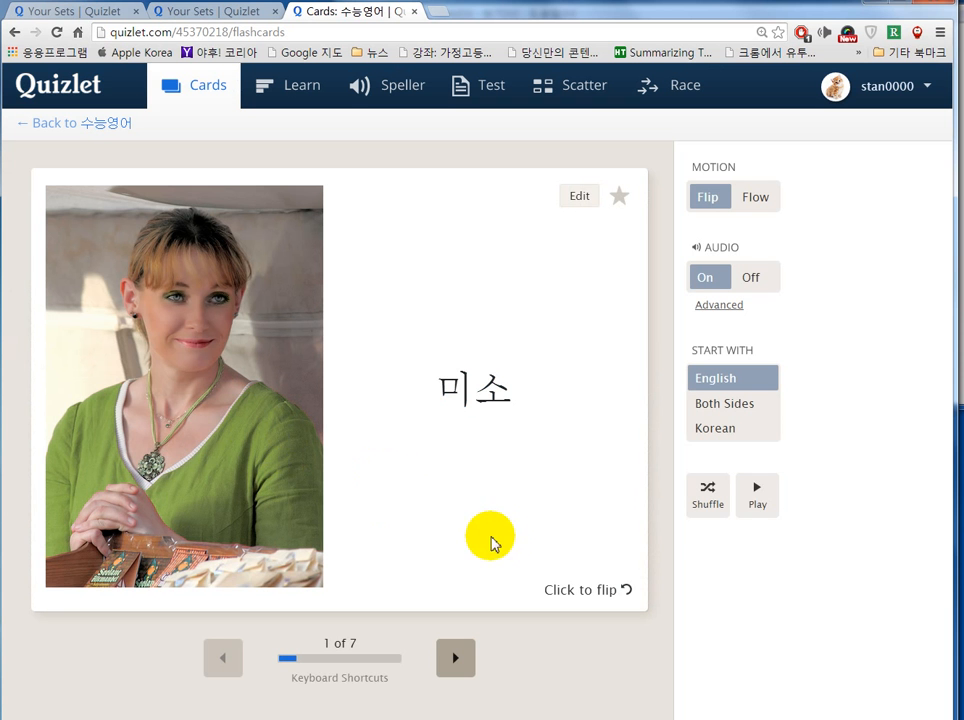
click(758, 494)
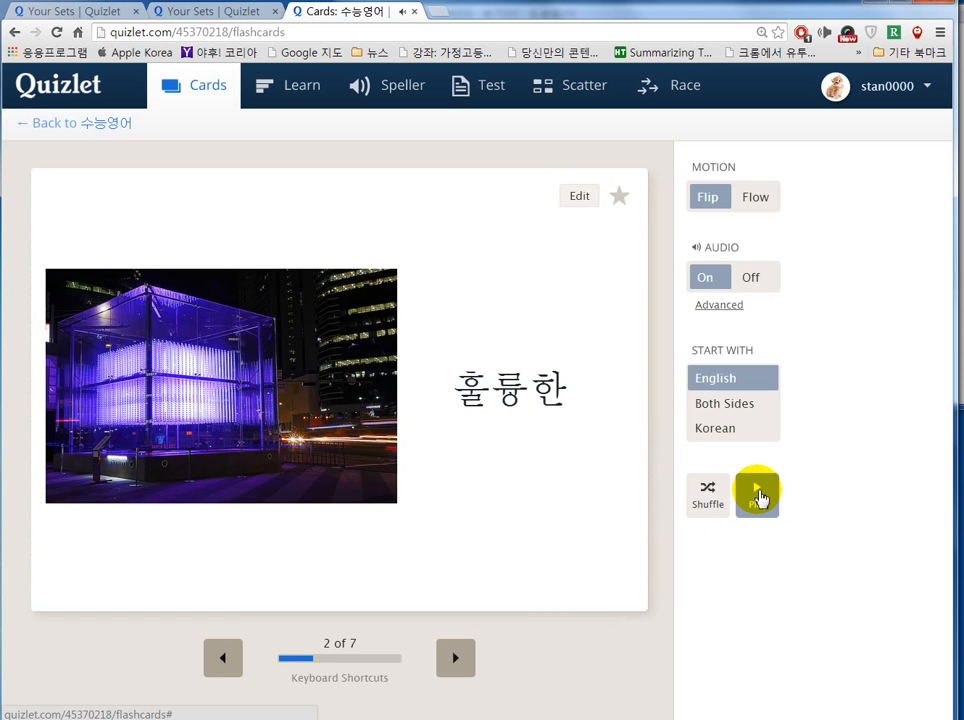
click(758, 494)
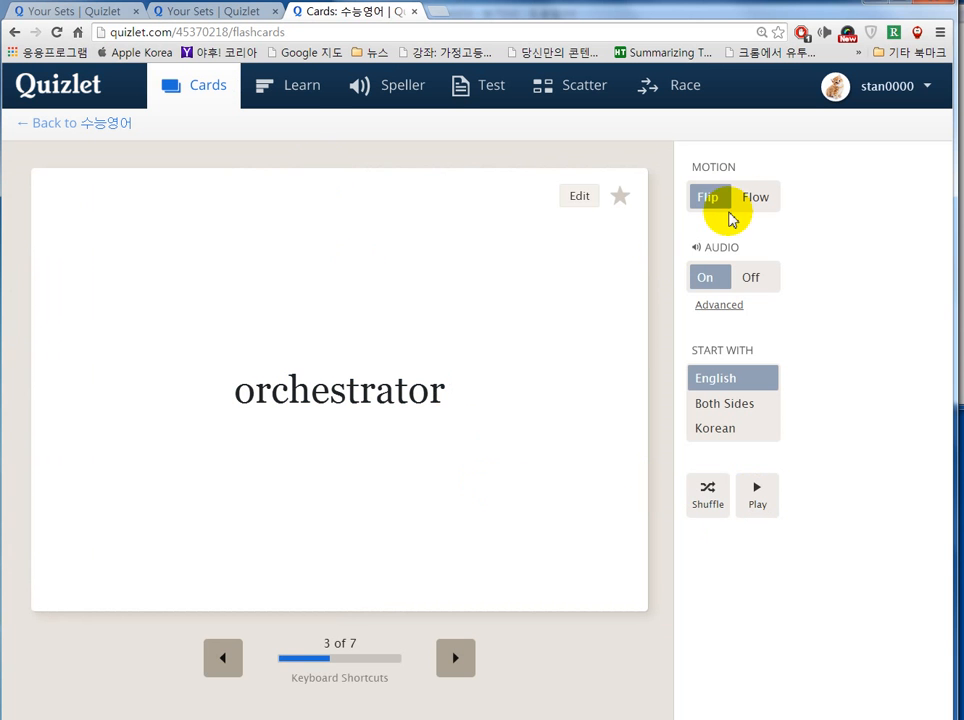
click(298, 93)
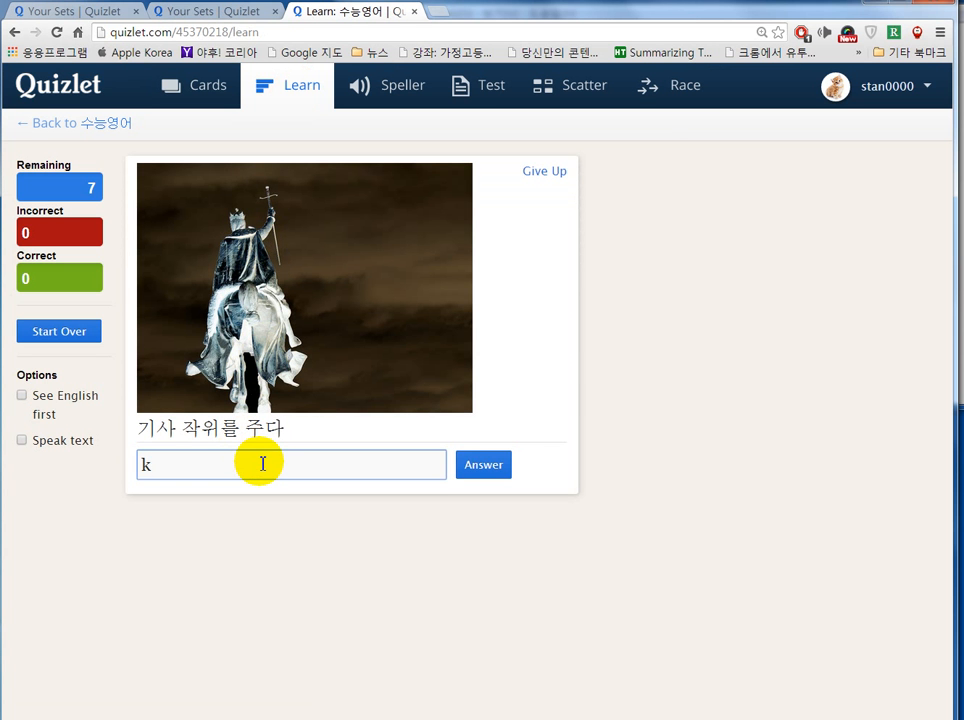
Step: In Learn, answer knight correctly and give a wrong answer for 풀어주다
text(ght)
click(476, 467)
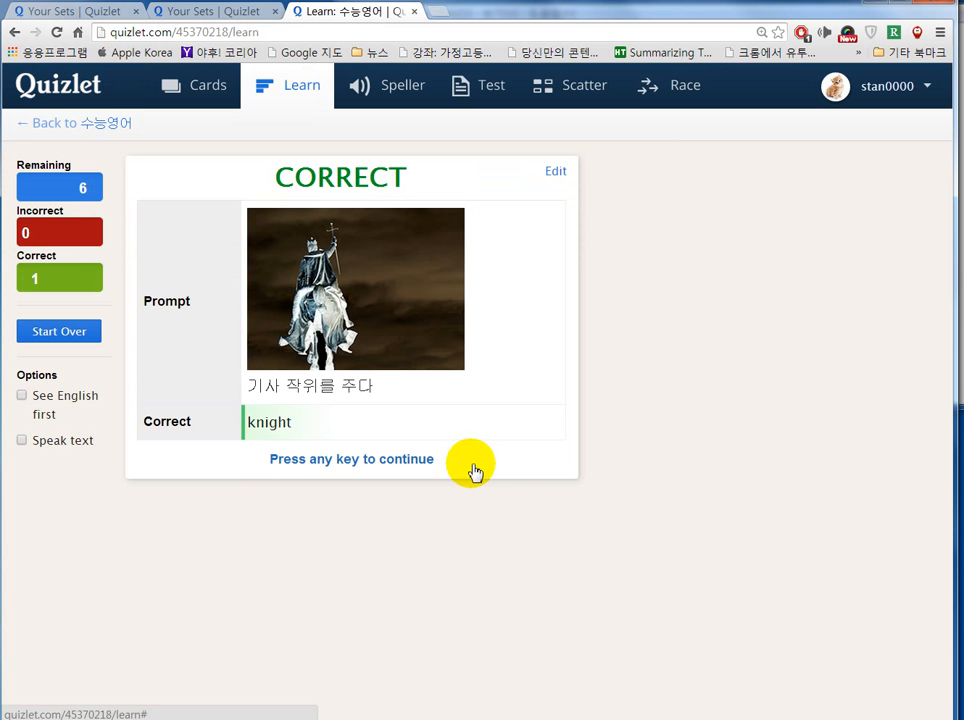
click(329, 466)
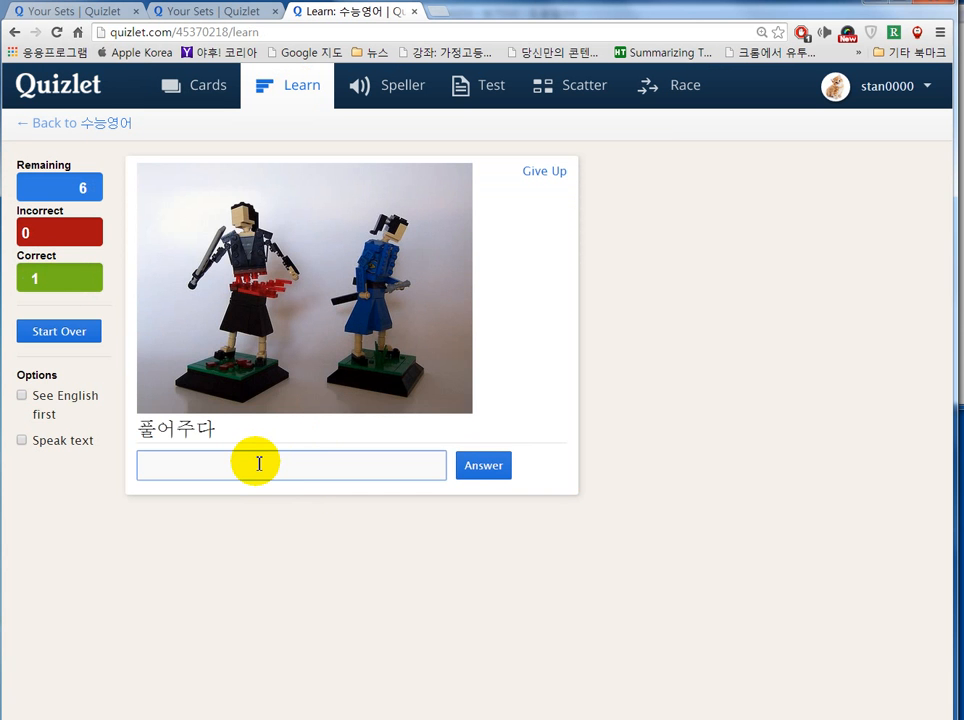
text(44)
click(478, 468)
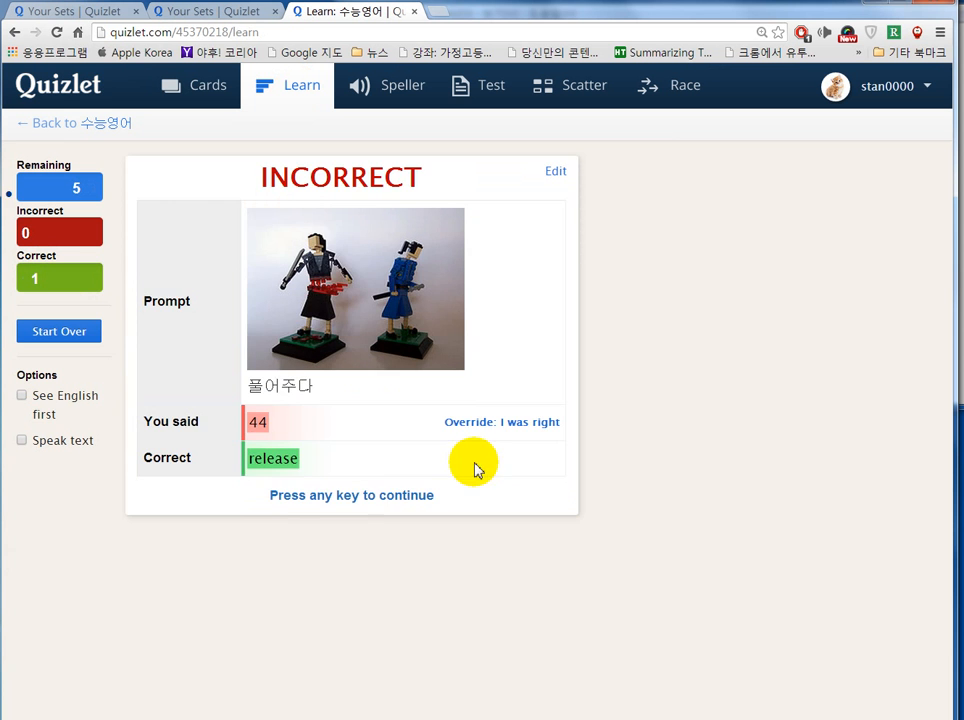
click(356, 500)
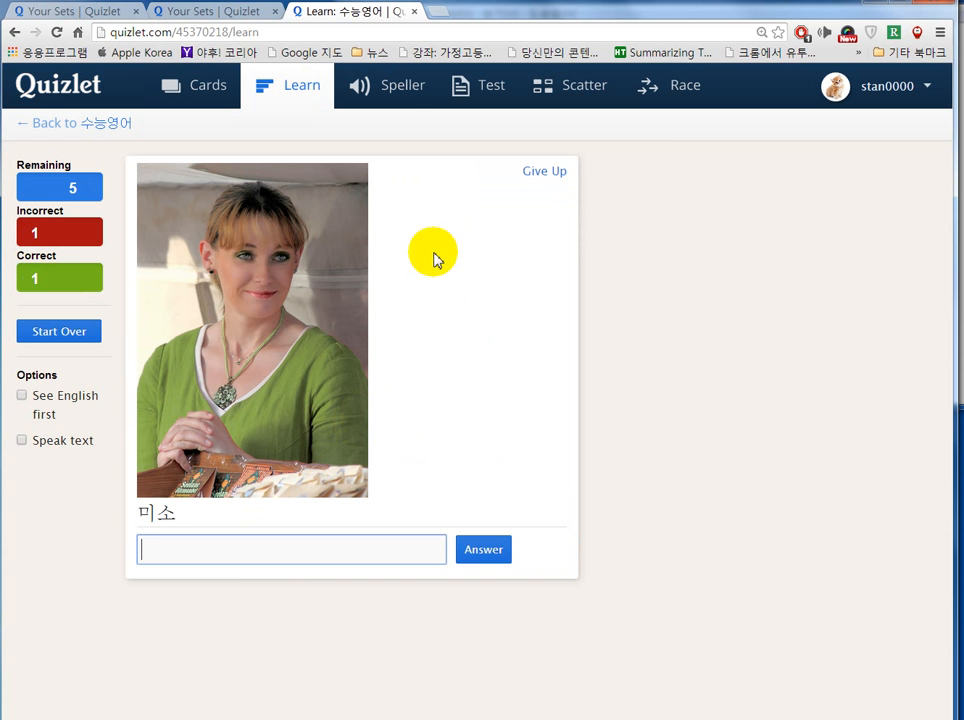
click(390, 95)
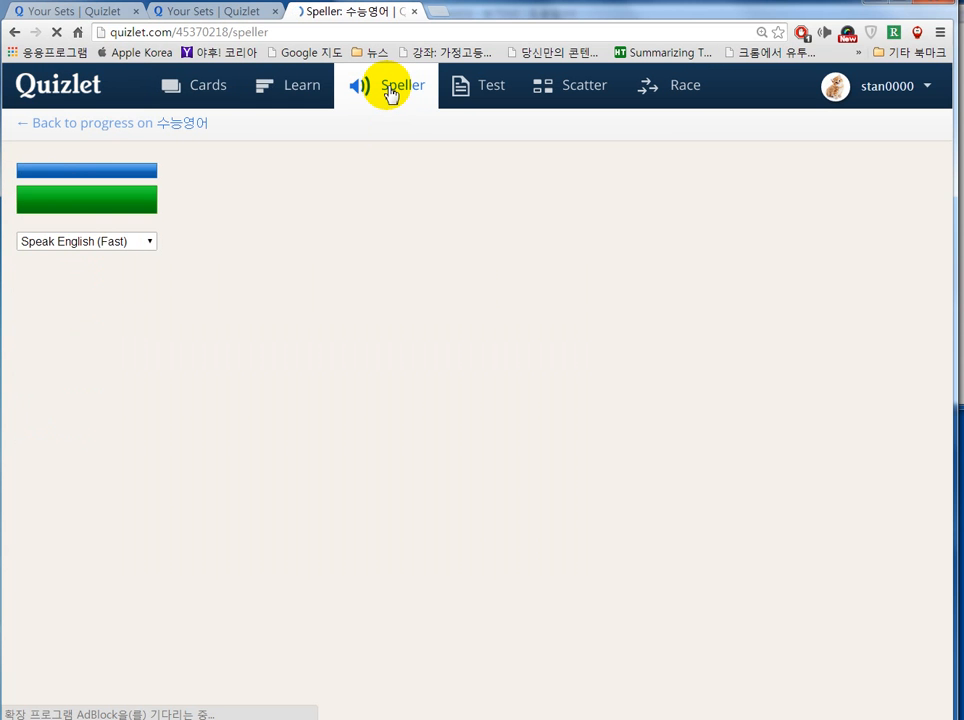
Step: Keep the Speller voice set to Speak English (Fast)
click(150, 243)
click(147, 245)
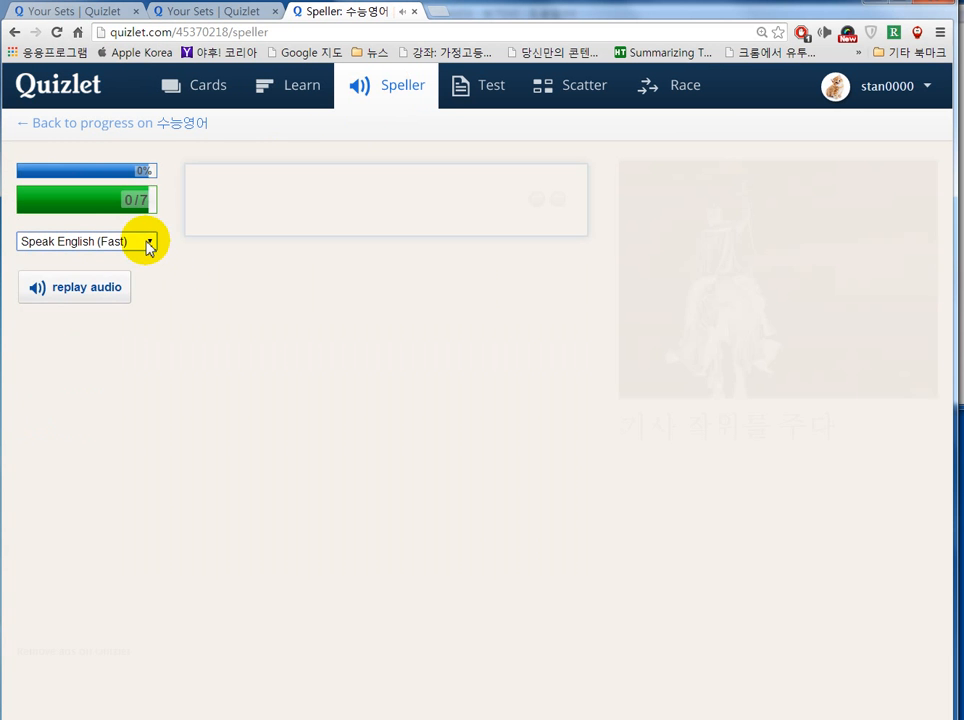
click(147, 244)
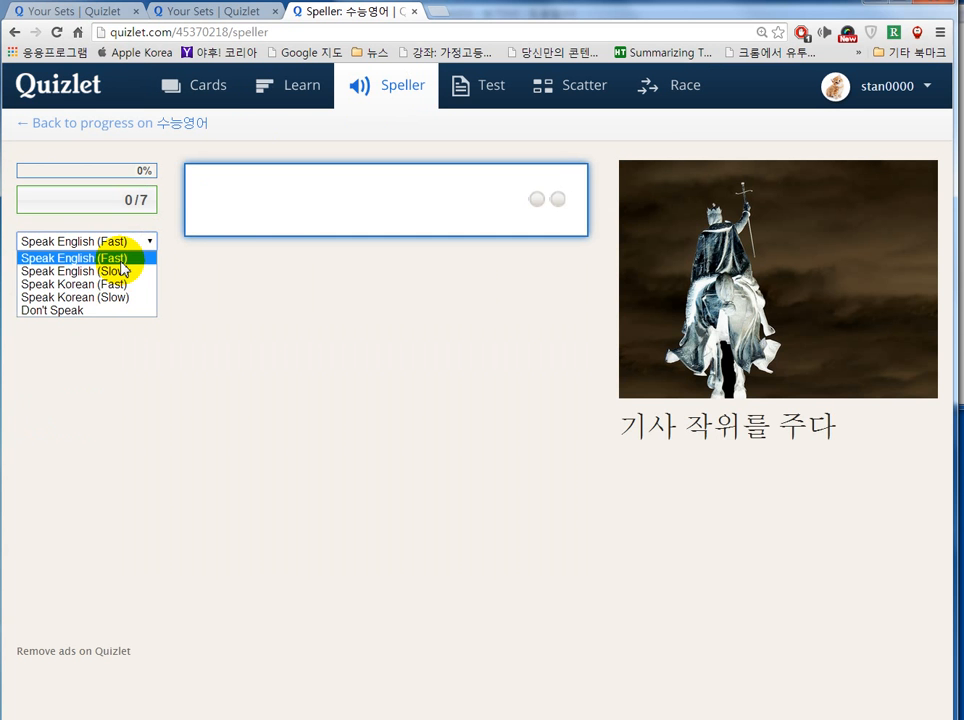
click(120, 258)
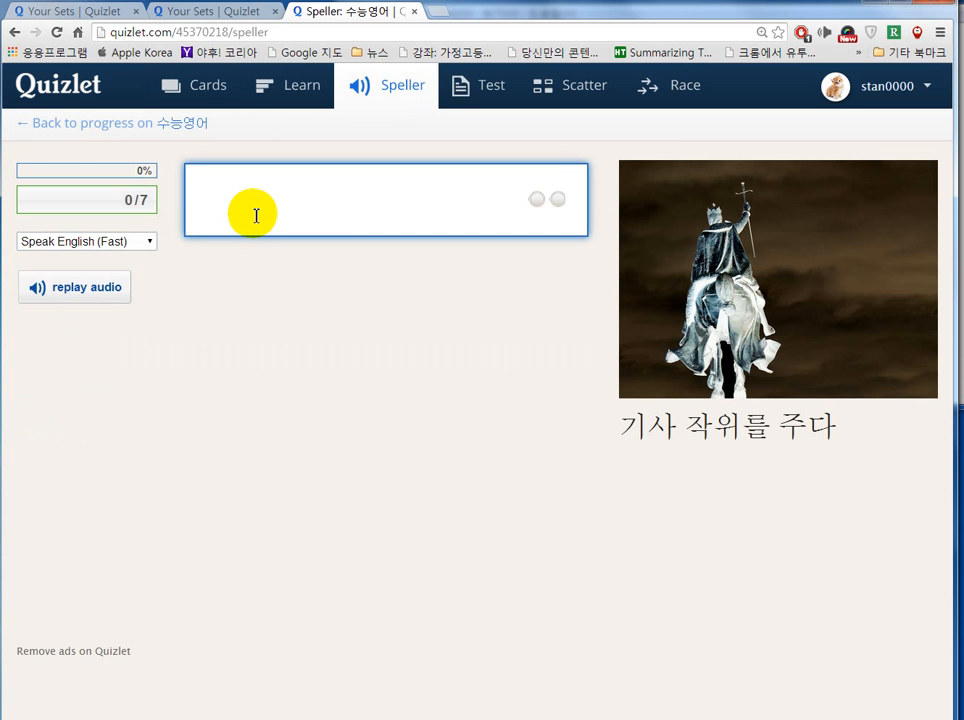
Step: Spell knight correctly, then enter the wrong guess 'dd' for the next word
text(knight)
key(Return)
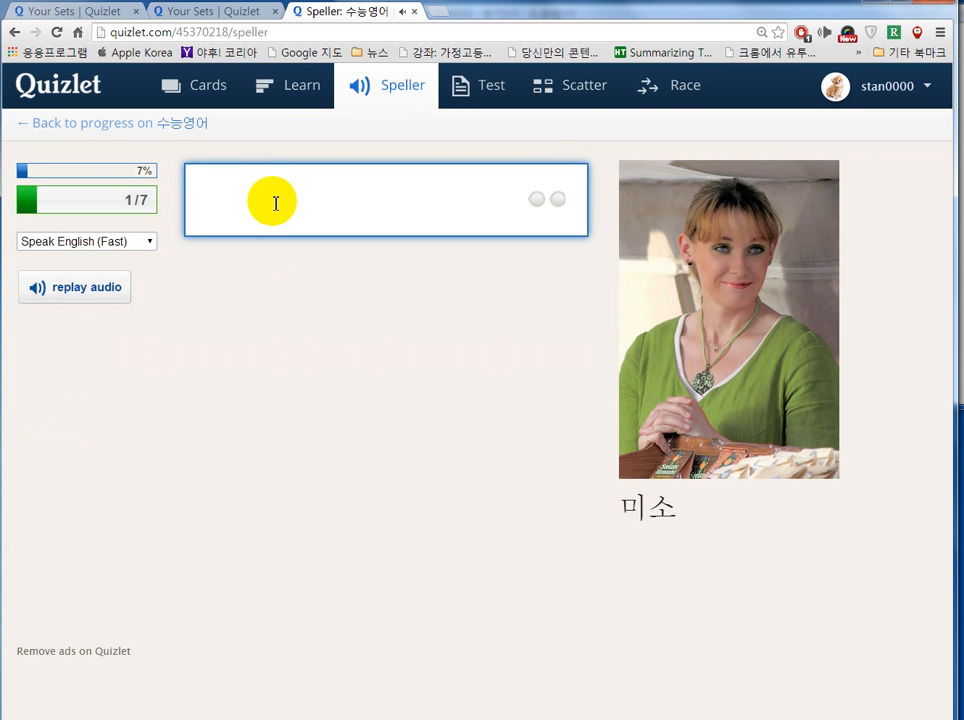
text(dd)
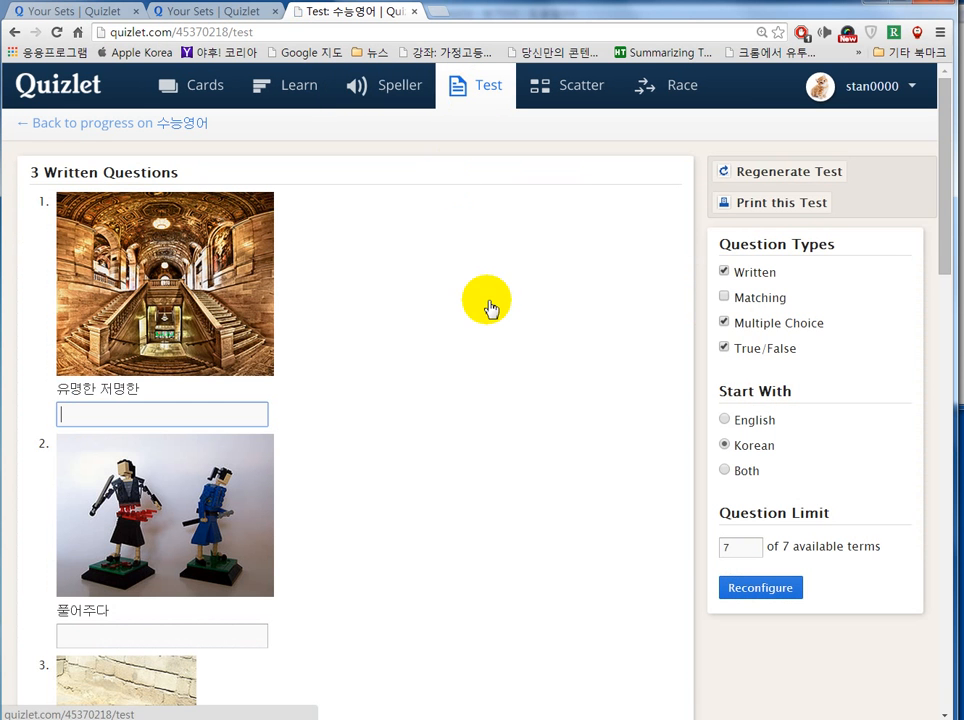
Step: Tick Matching under Question Types and regenerate the 수능영어 practice test
scroll(402, 381, down, 2)
scroll(416, 366, down, 8)
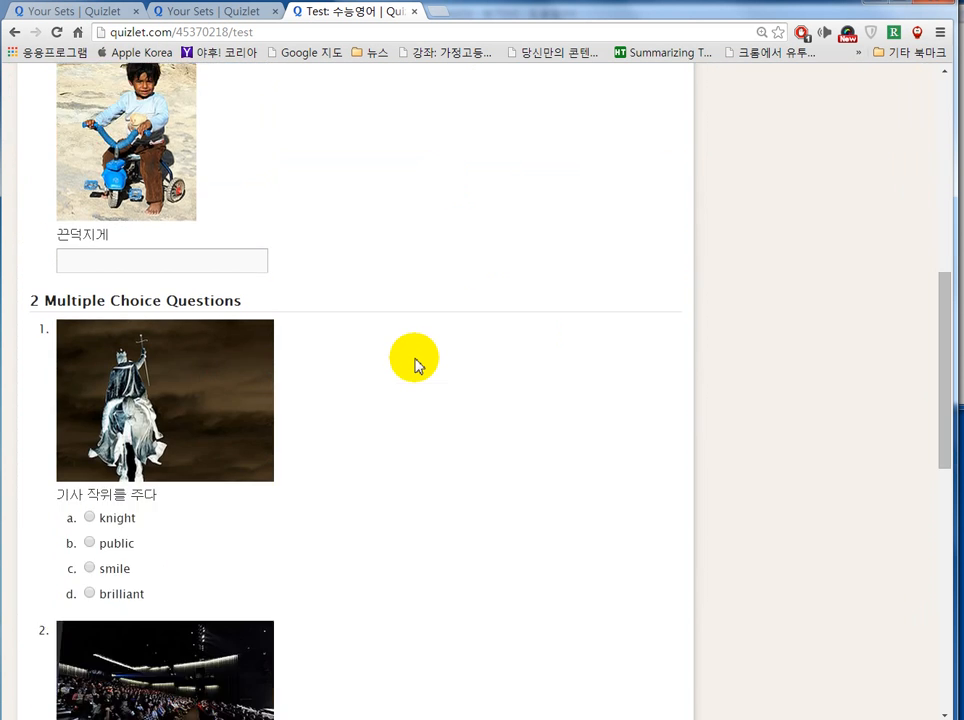
scroll(416, 366, down, 2)
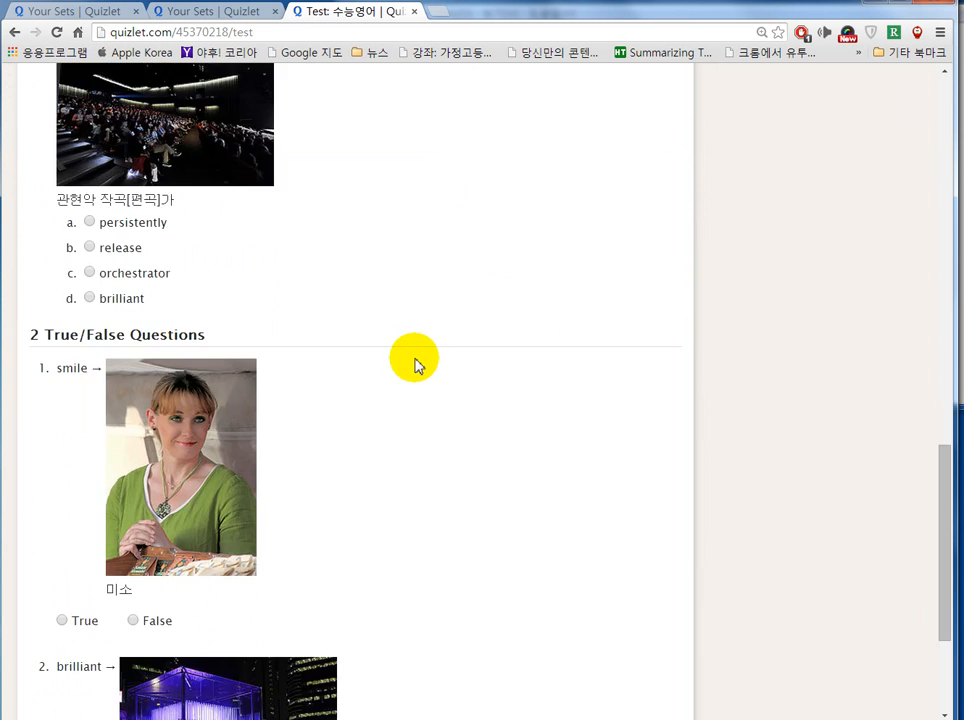
scroll(416, 366, up, 7)
scroll(416, 366, up, 6)
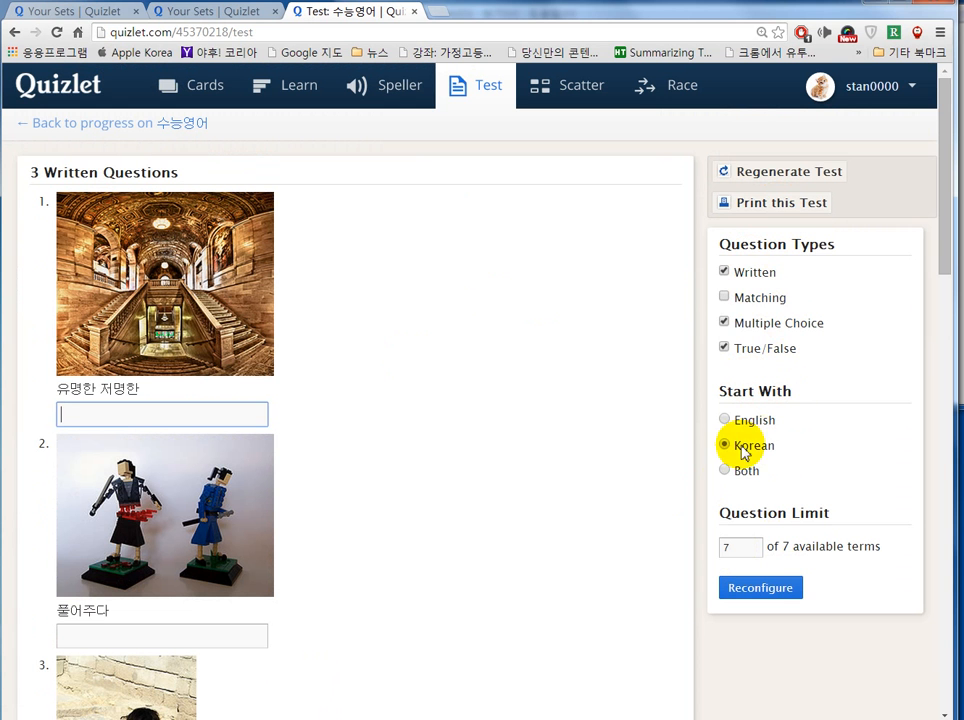
click(726, 294)
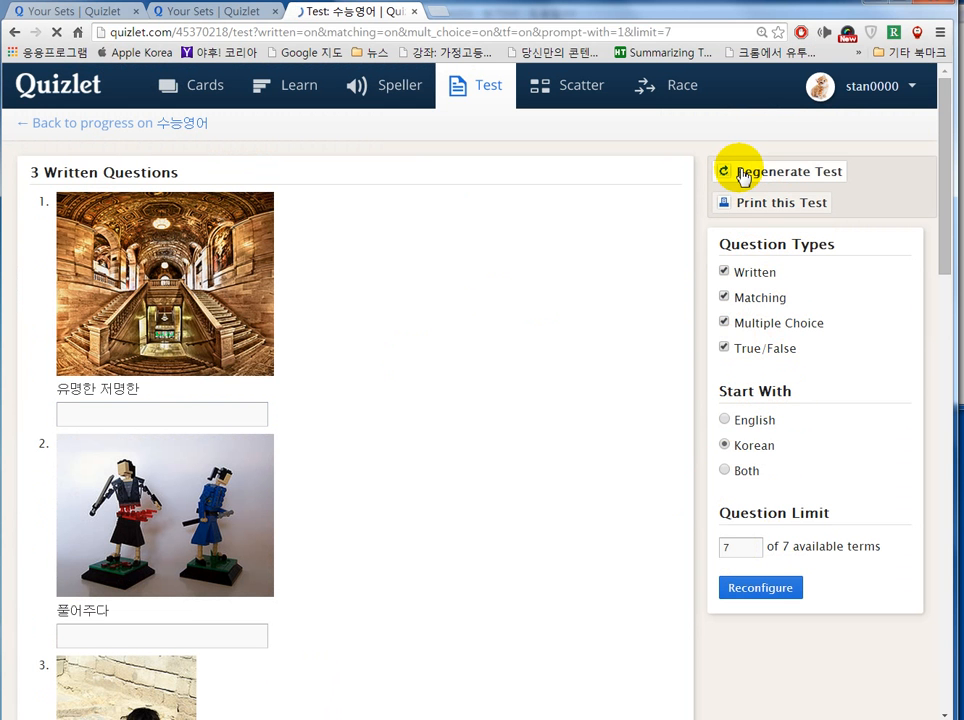
click(742, 174)
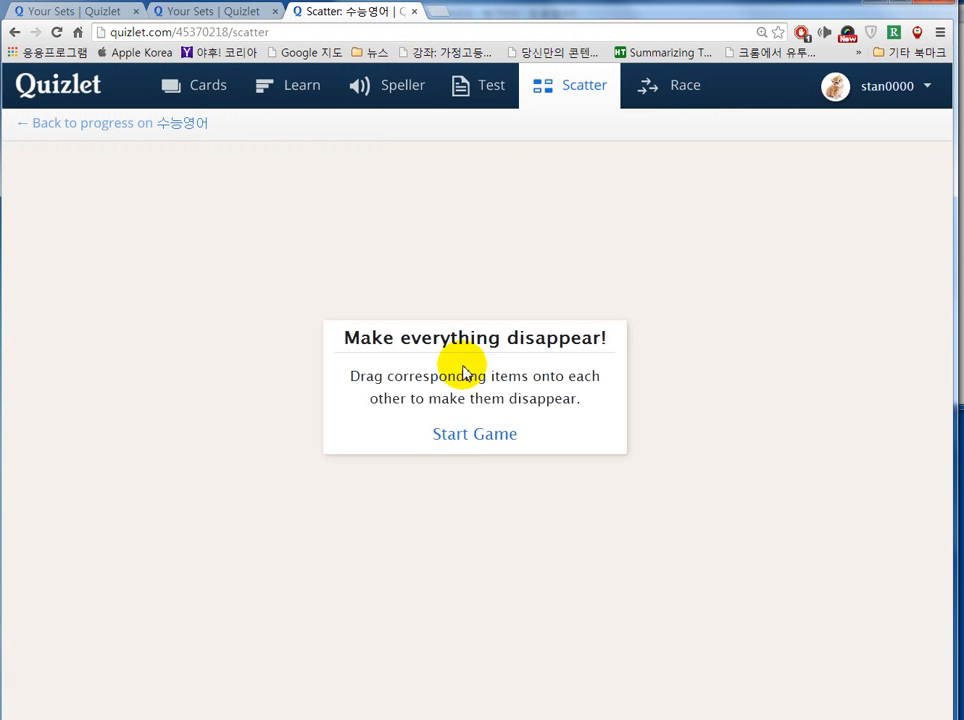
Step: Start Scatter and match all seven words to their pictures, finishing in 26.1 seconds
click(473, 436)
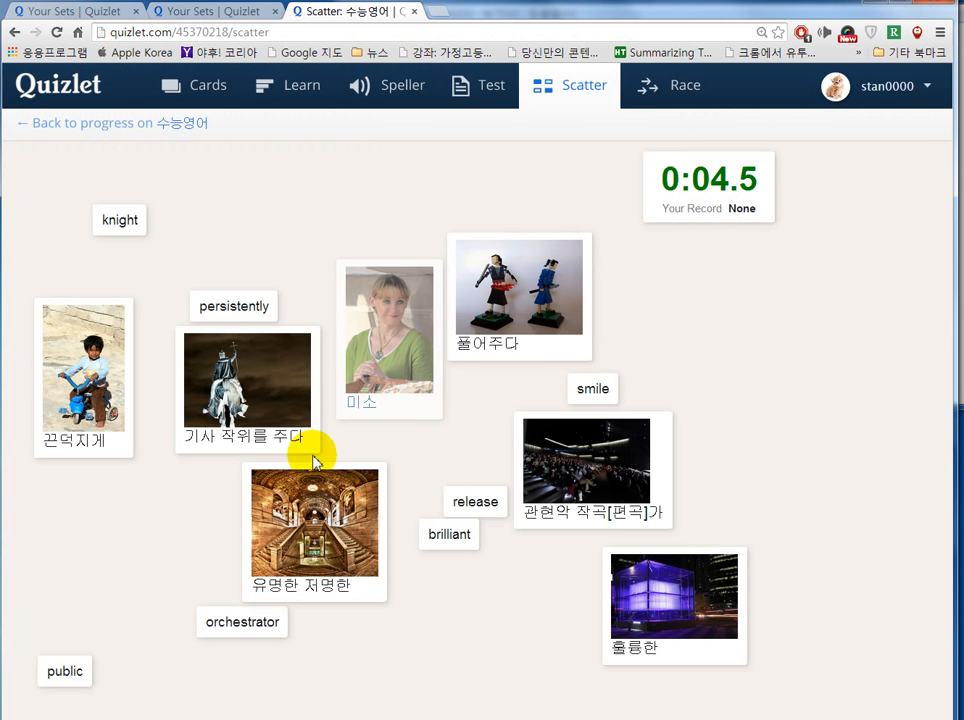
drag(597, 390, 396, 344)
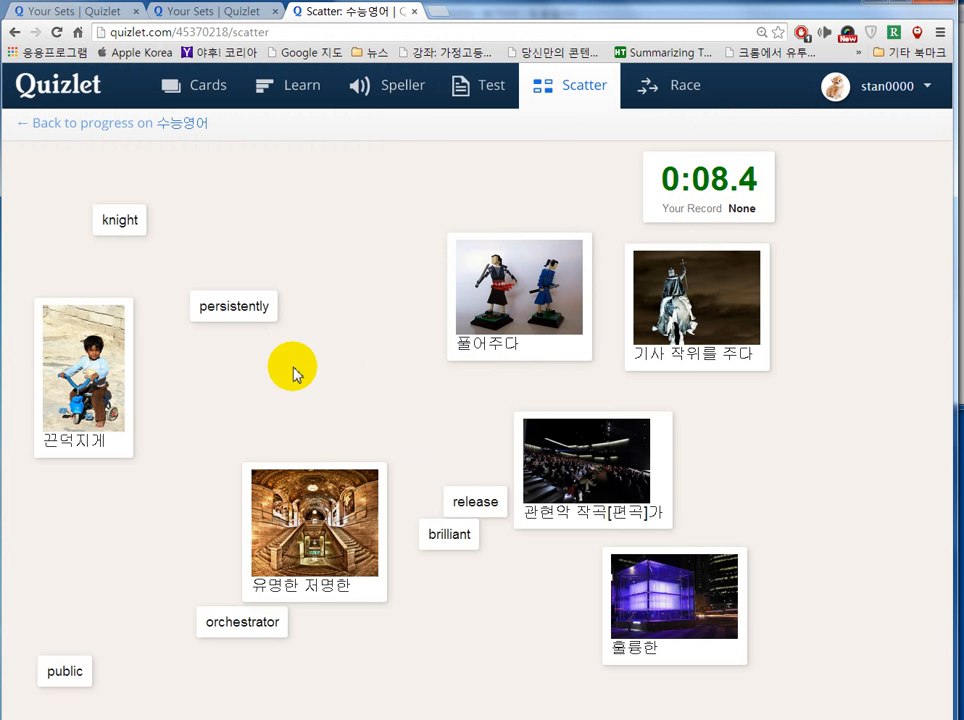
drag(215, 307, 82, 368)
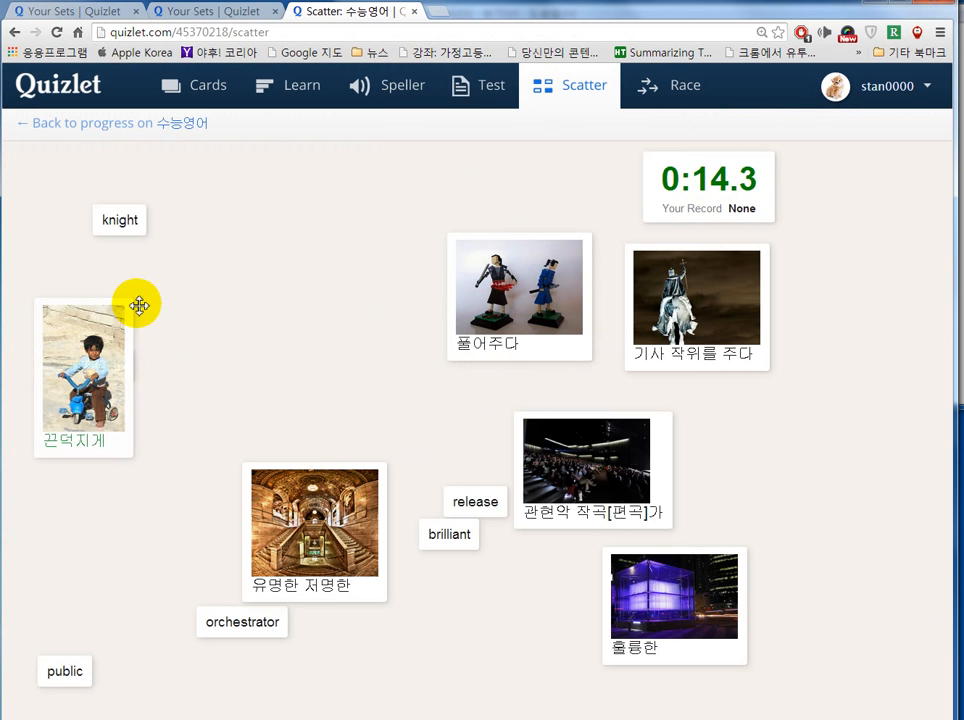
drag(129, 217, 731, 297)
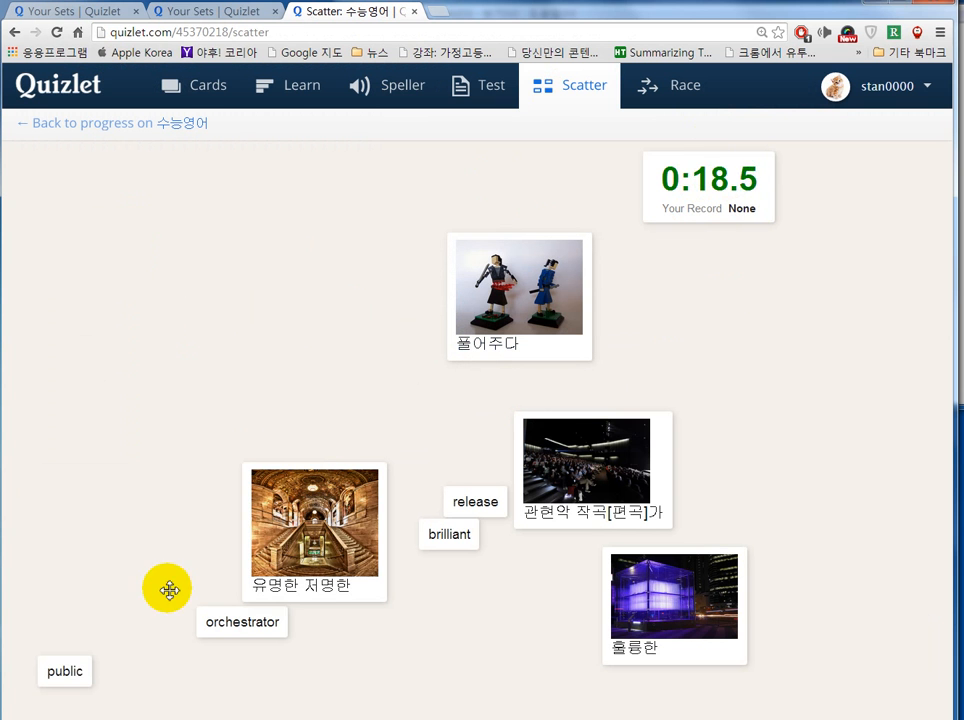
drag(70, 675, 308, 556)
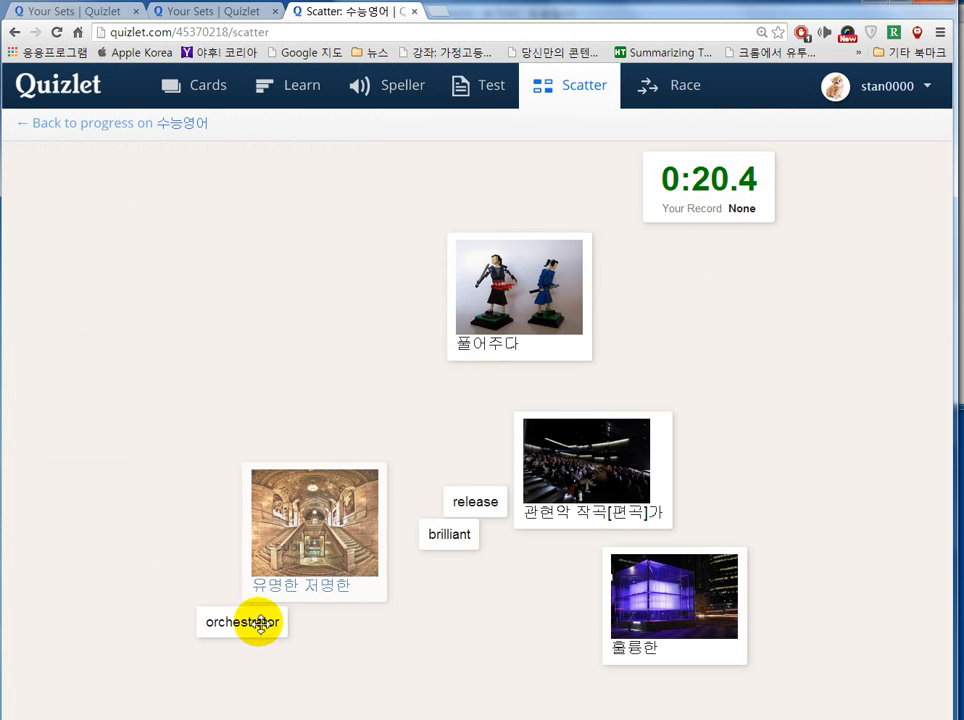
drag(247, 623, 561, 490)
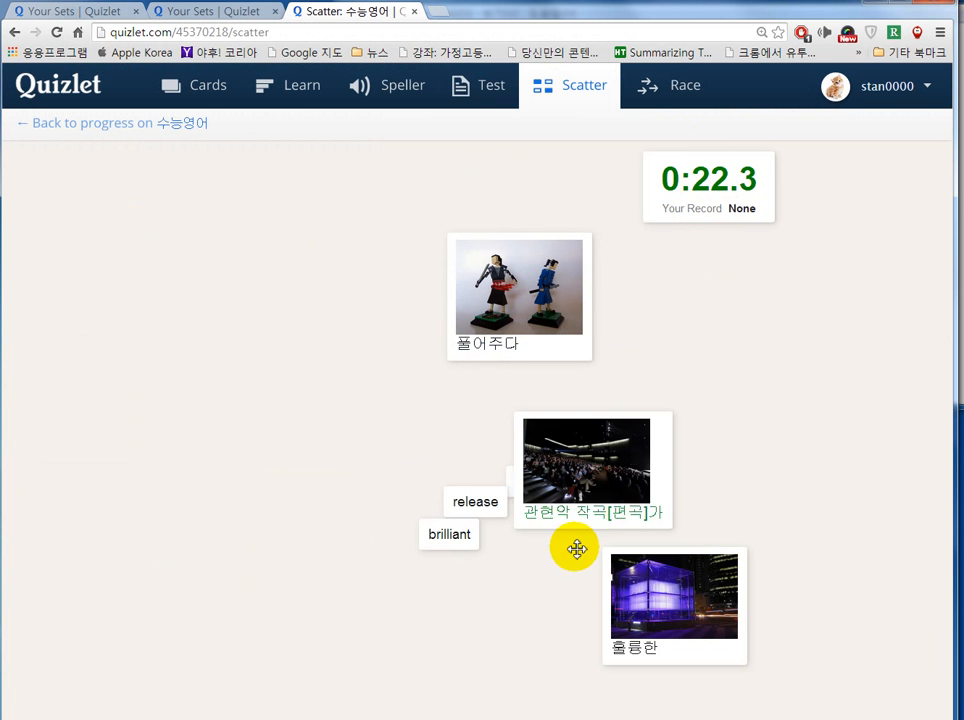
drag(443, 536, 661, 591)
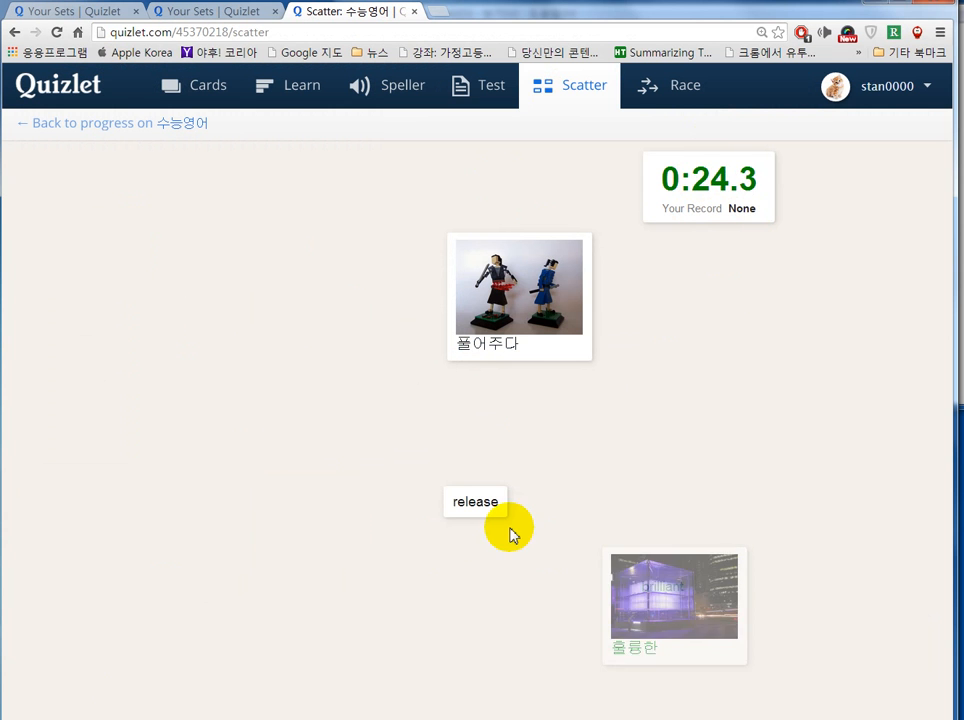
drag(480, 505, 516, 312)
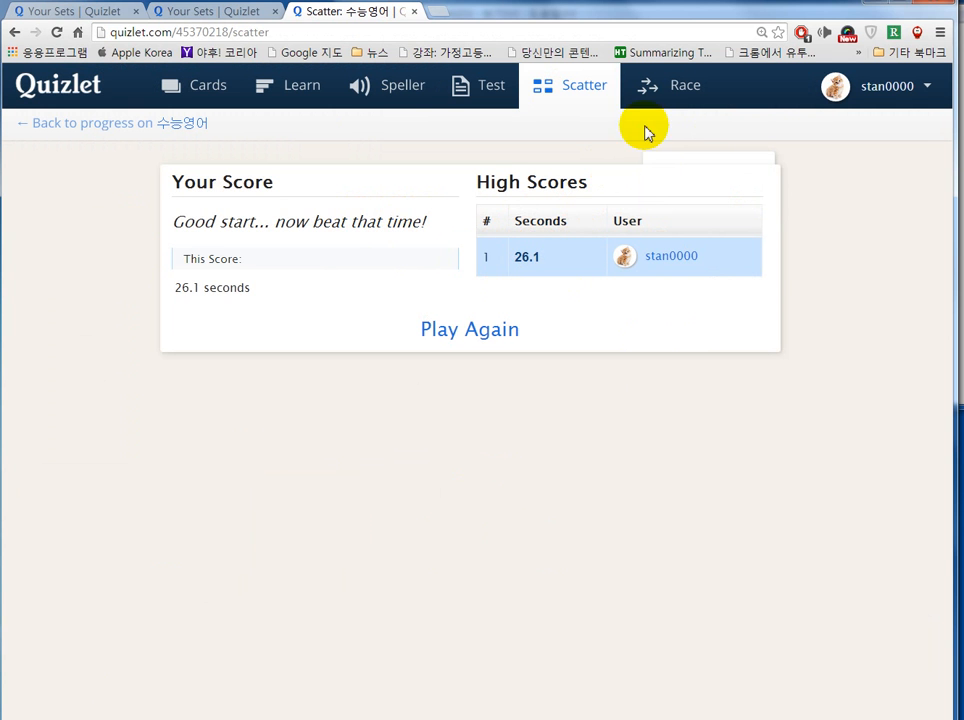
click(671, 103)
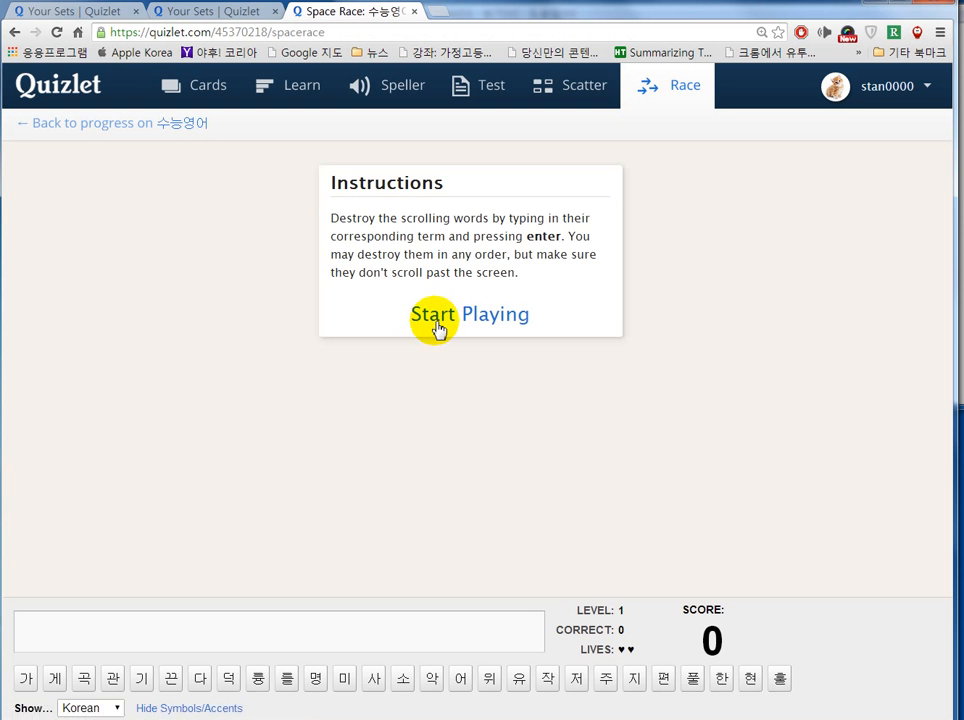
Step: Start Space Race, enter wrong guesses, and retype the copied answer knight to resume play
click(437, 330)
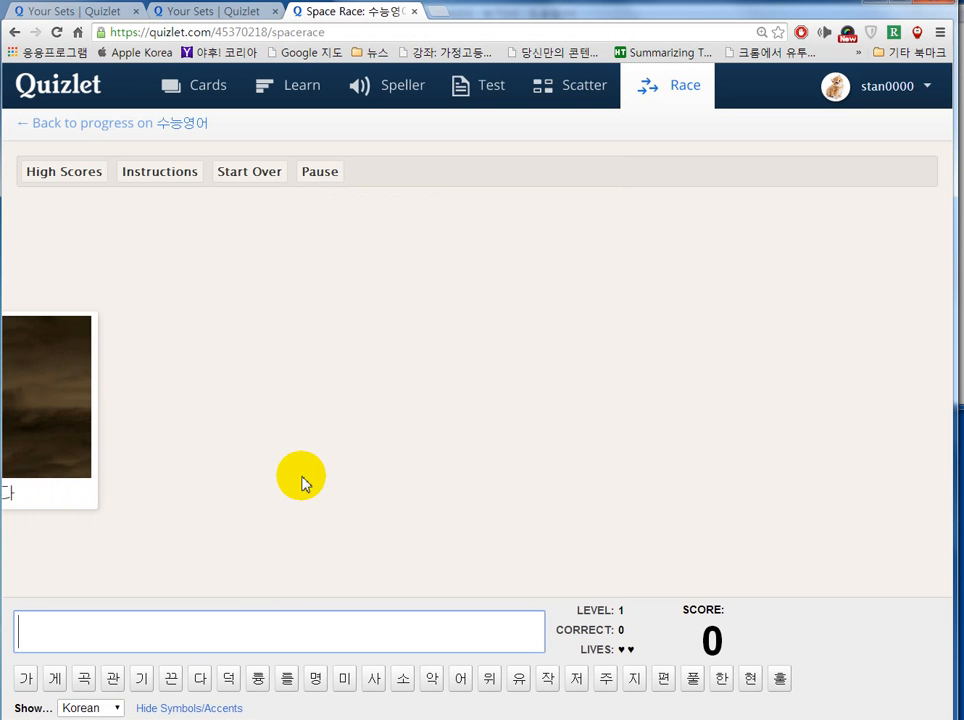
text(dd)
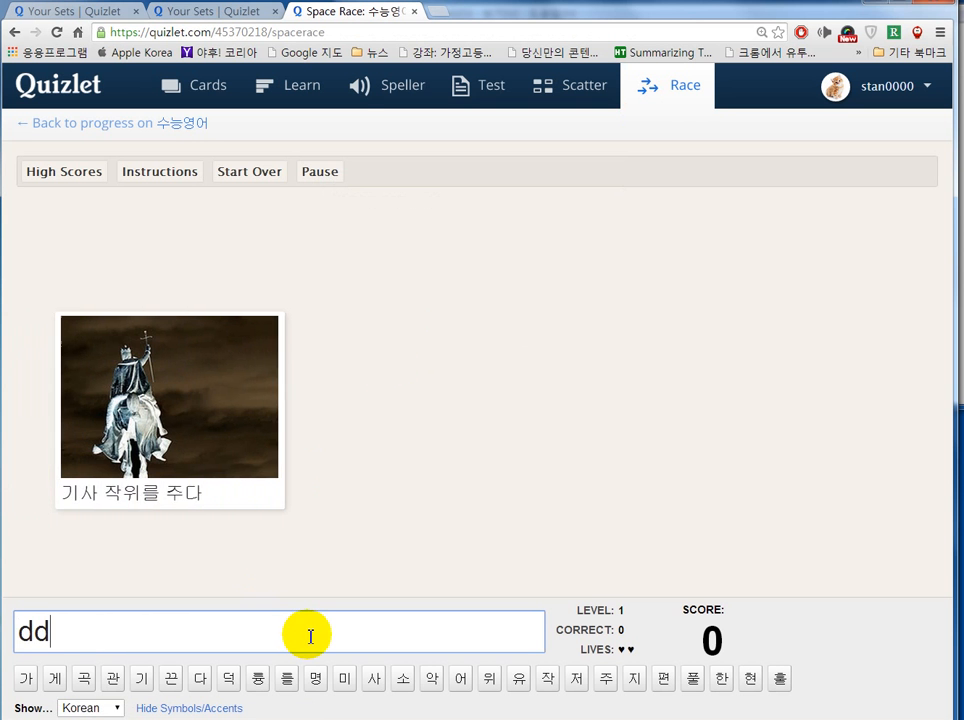
text(d)
key(Return)
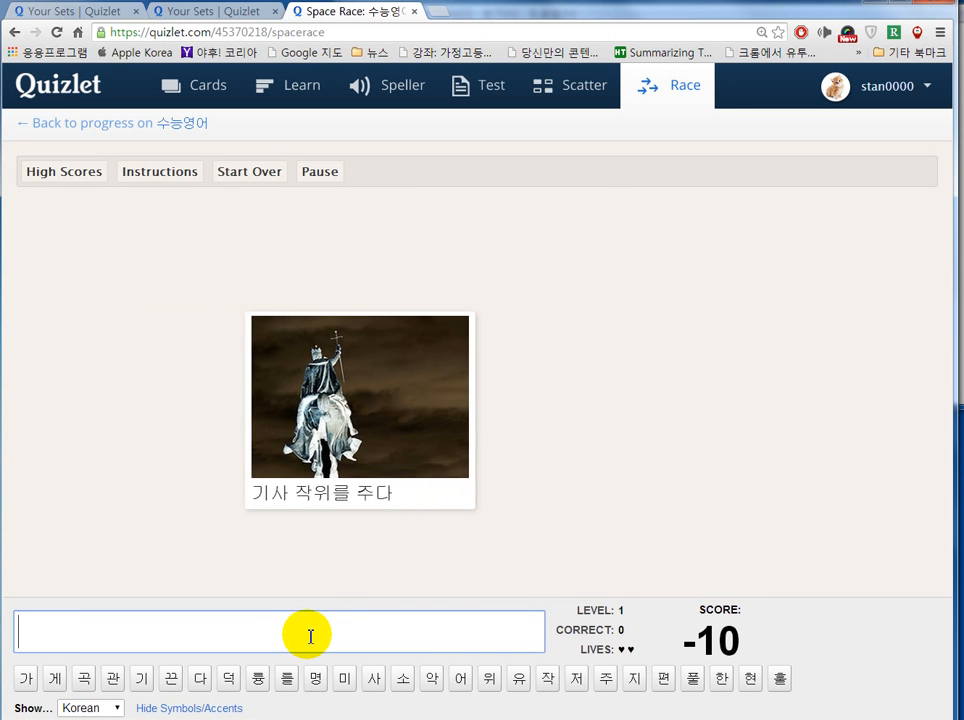
text(d)
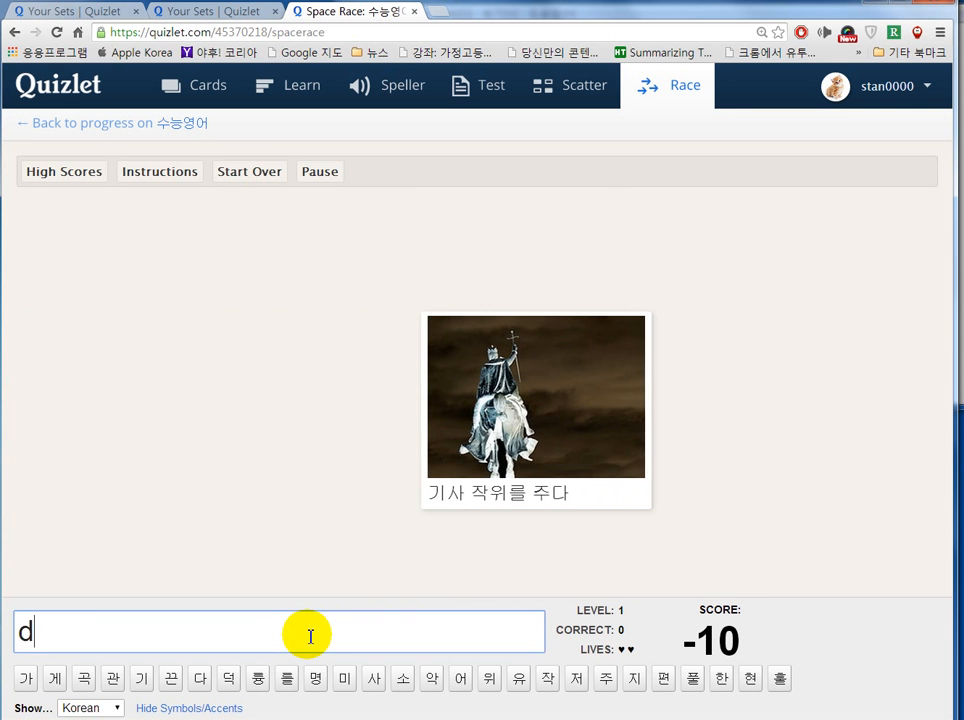
key(Return)
text(dd)
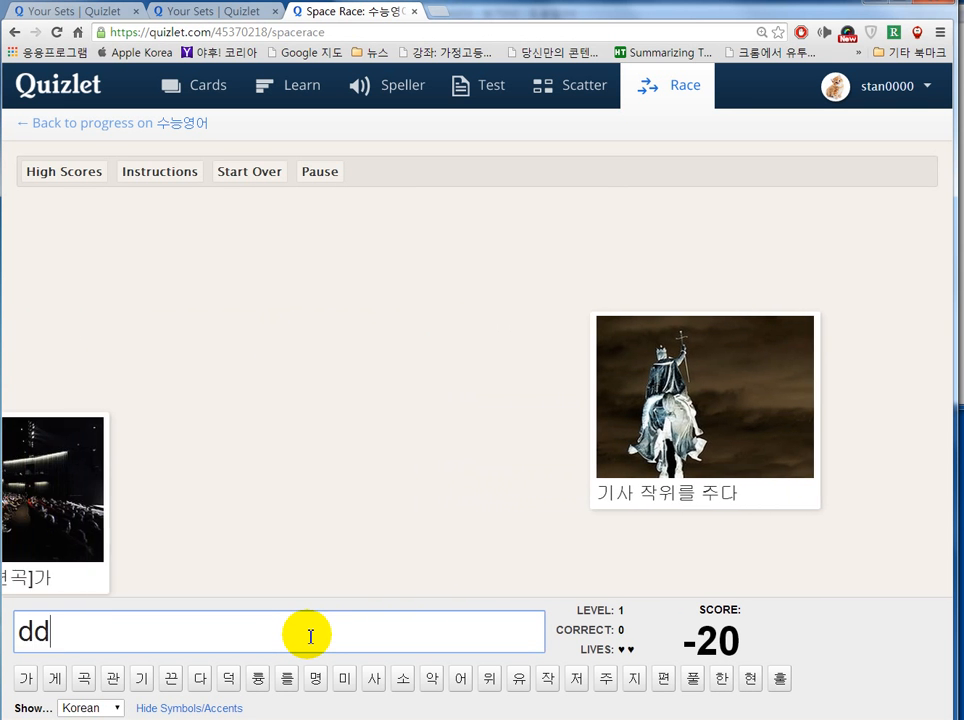
key(Return)
text(ddd)
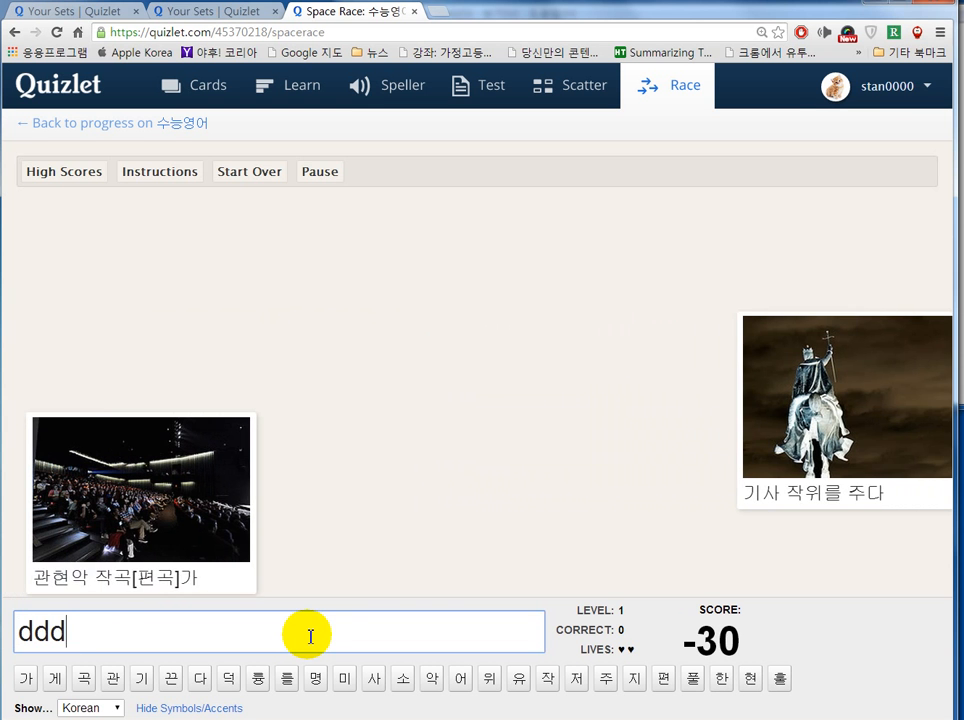
key(Return)
text(d)
key(Return)
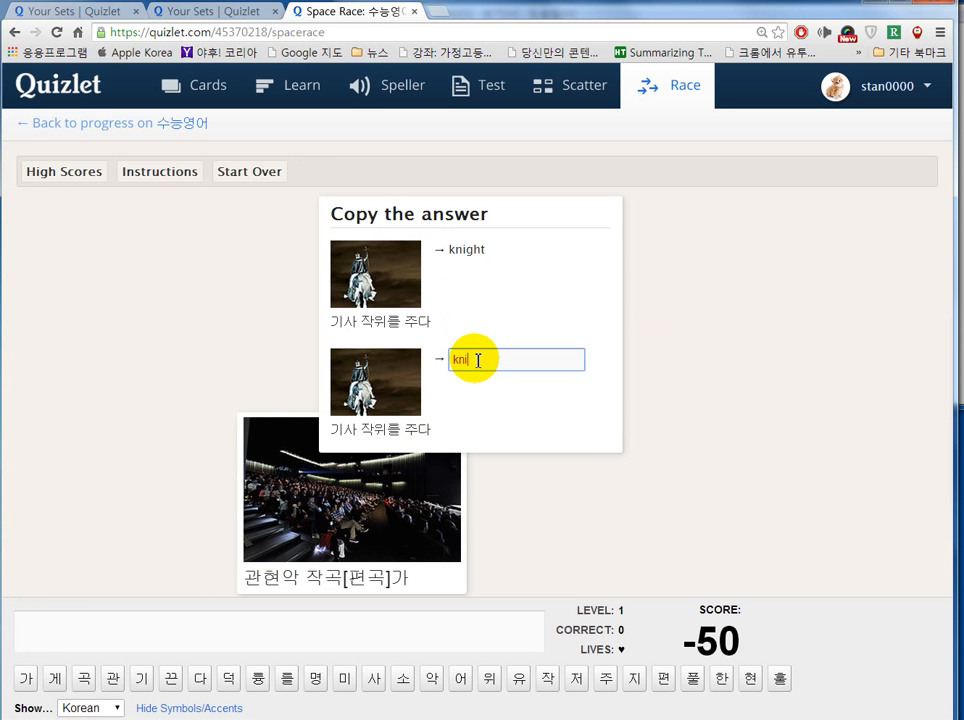
key(Return)
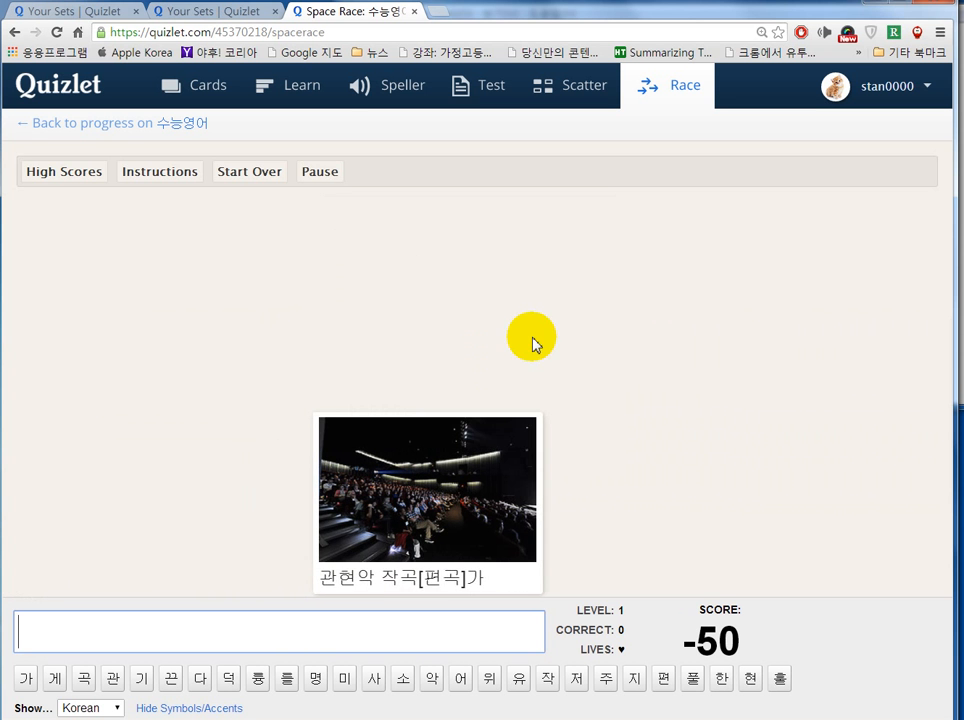